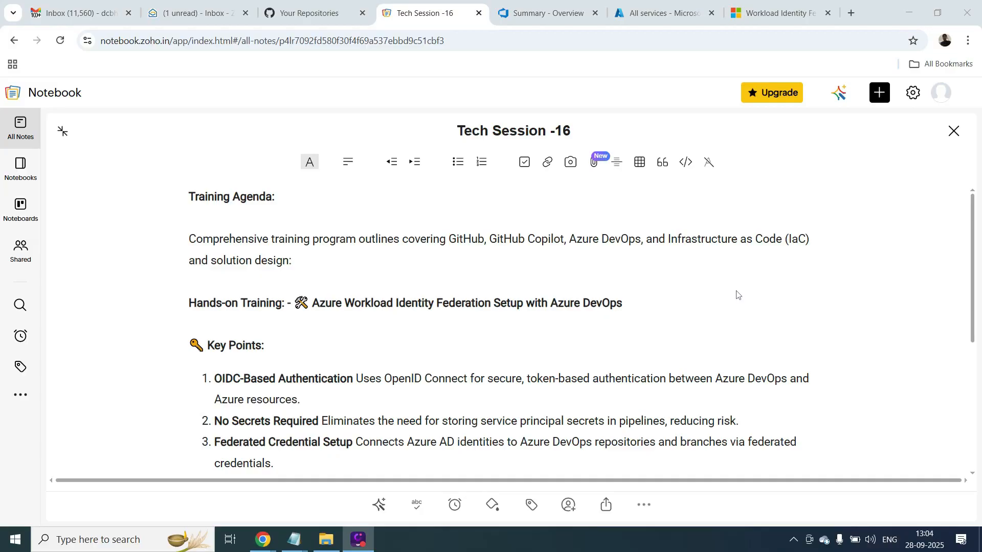
Read through the Tech Session -16 note's training topic, key points and benefits of workload identity federation.
{"action": "left_click_drag", "start_coordinate": [975, 236], "coordinate": [978, 265]}
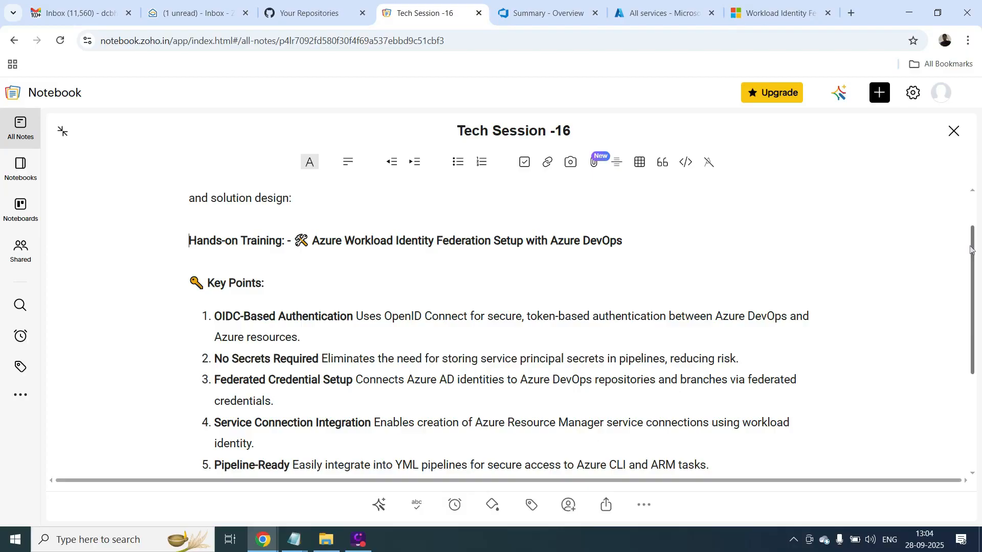
{"action": "left_click_drag", "start_coordinate": [970, 250], "coordinate": [976, 345]}
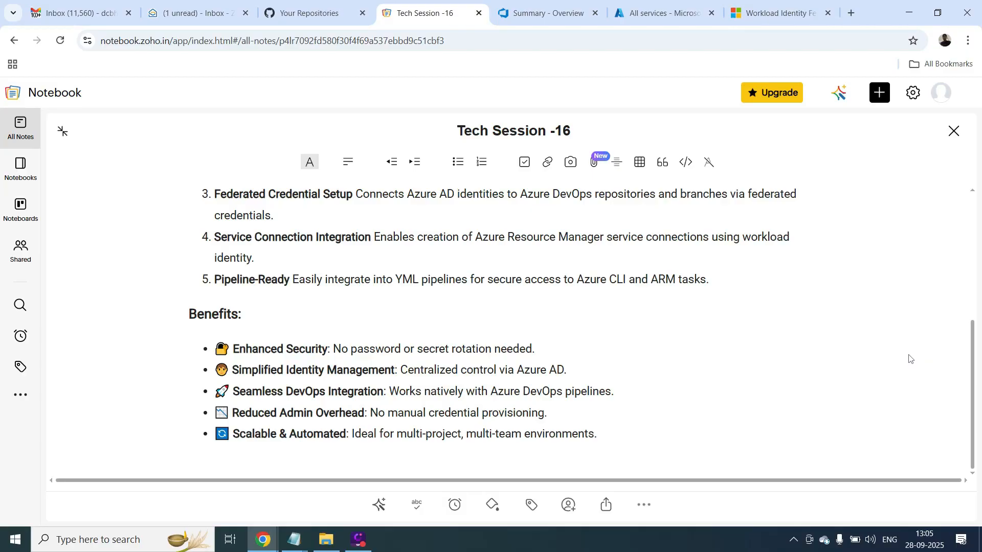
{"action": "left_click", "coordinate": [908, 19]}
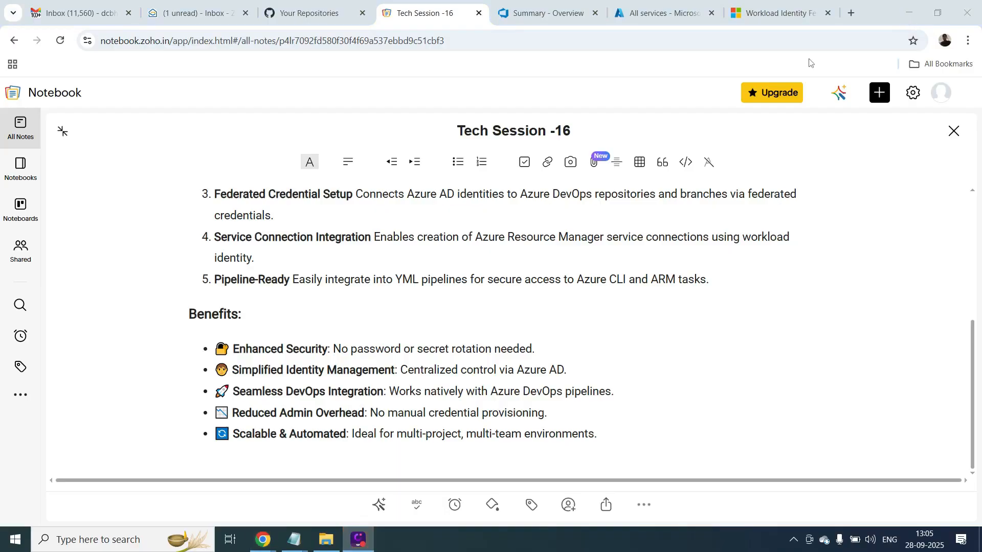
Switch to the Azure portal, go to Managed Identities and begin creating a user-assigned managed identity.
{"action": "left_click", "coordinate": [657, 19]}
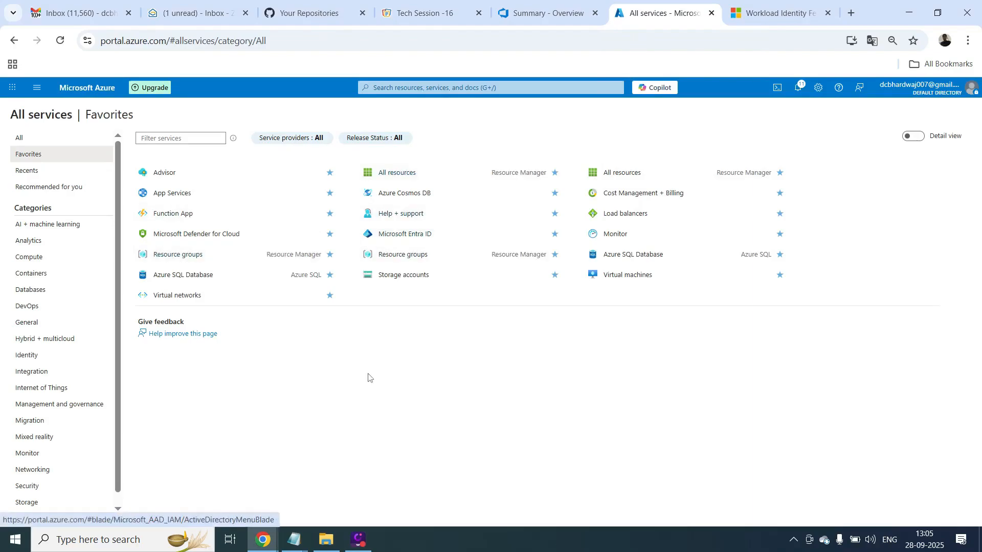
{"action": "left_click", "coordinate": [437, 87]}
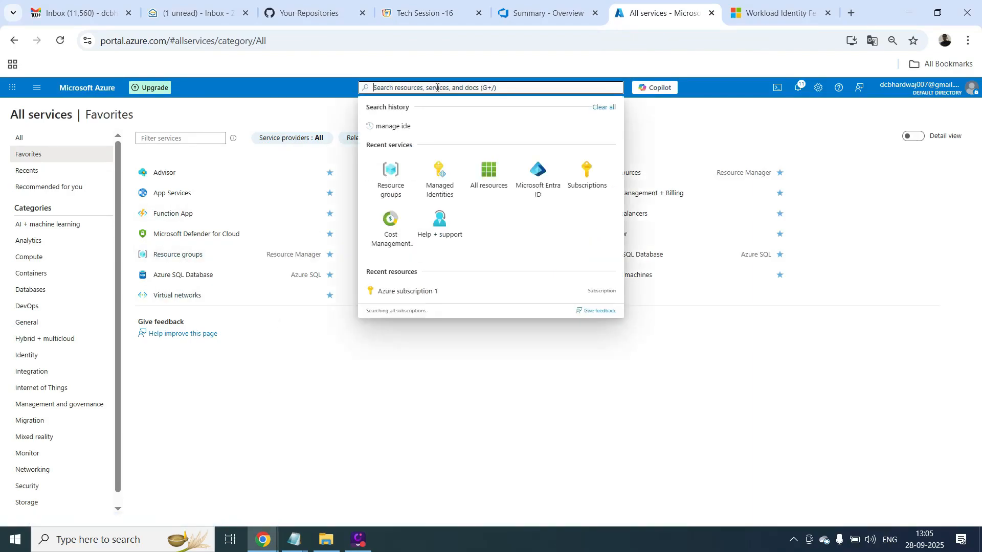
{"action": "left_click", "coordinate": [438, 187]}
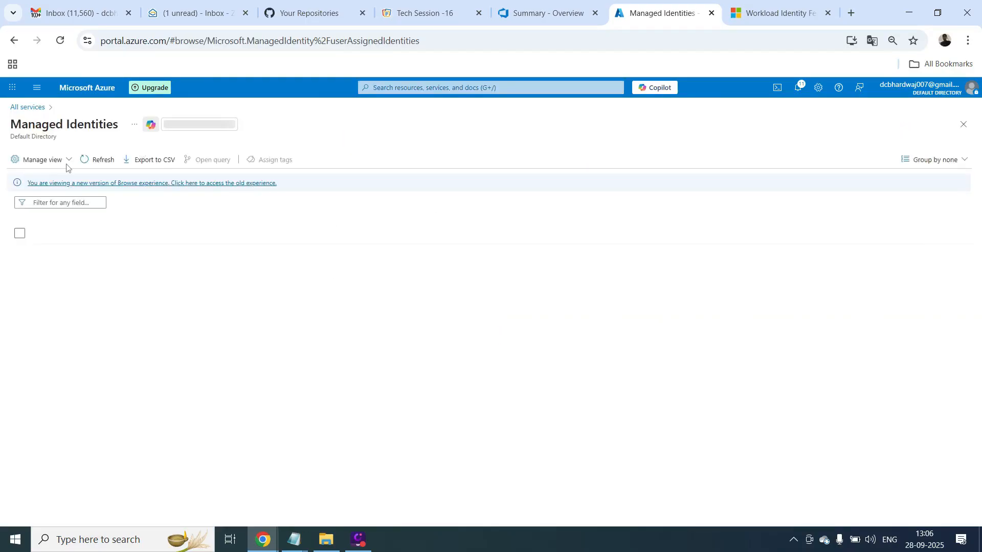
{"action": "left_click", "coordinate": [57, 161]}
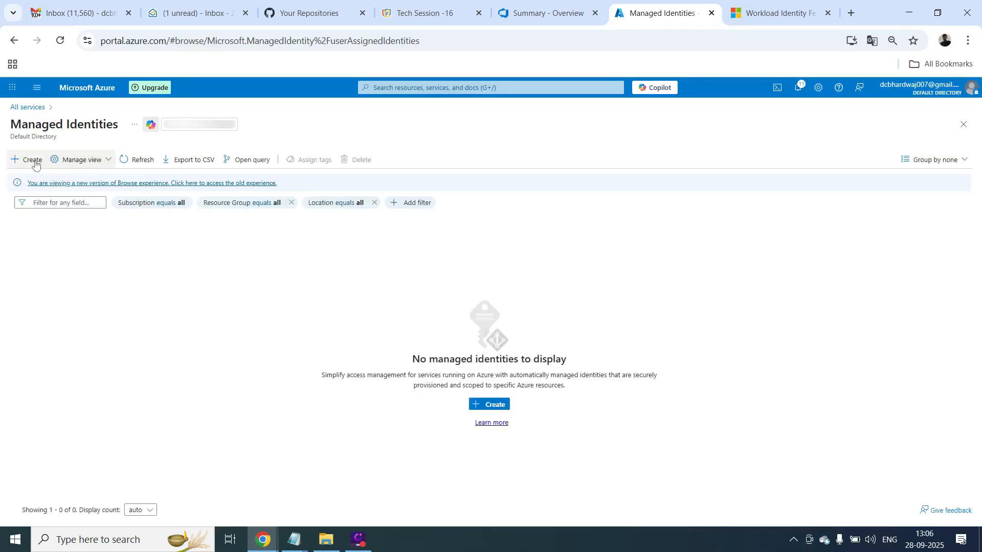
{"action": "left_click", "coordinate": [33, 159]}
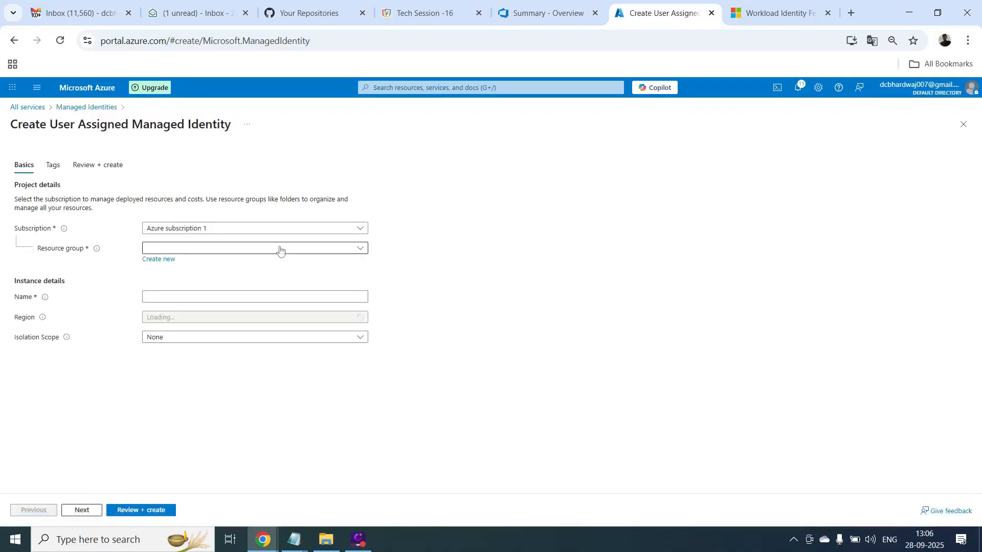
Assign the identity to resource group rg-infra-automation-01 and name it devops-fedration-deploy, copying the name from the Notepad notes.
{"action": "left_click", "coordinate": [277, 250]}
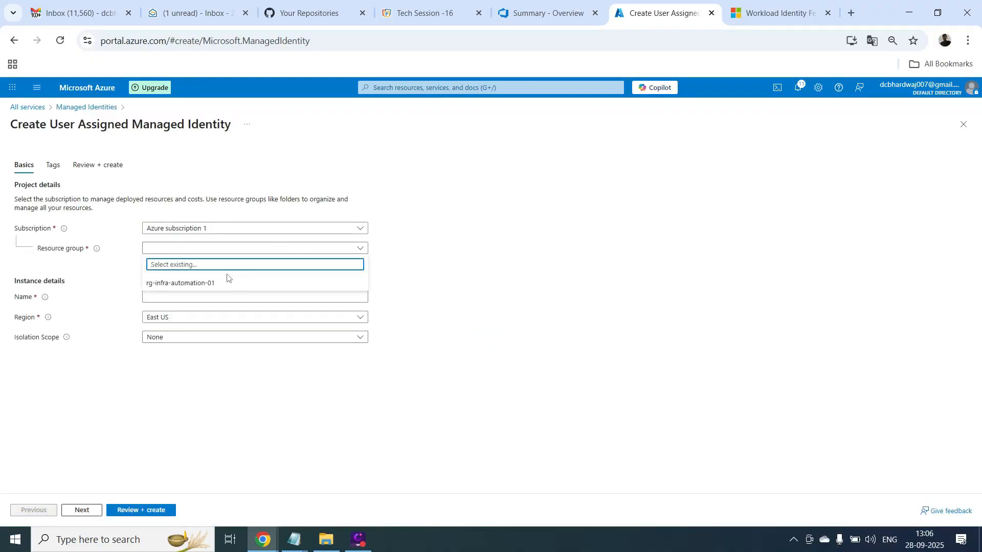
{"action": "left_click", "coordinate": [201, 284]}
{"action": "left_click", "coordinate": [194, 296]}
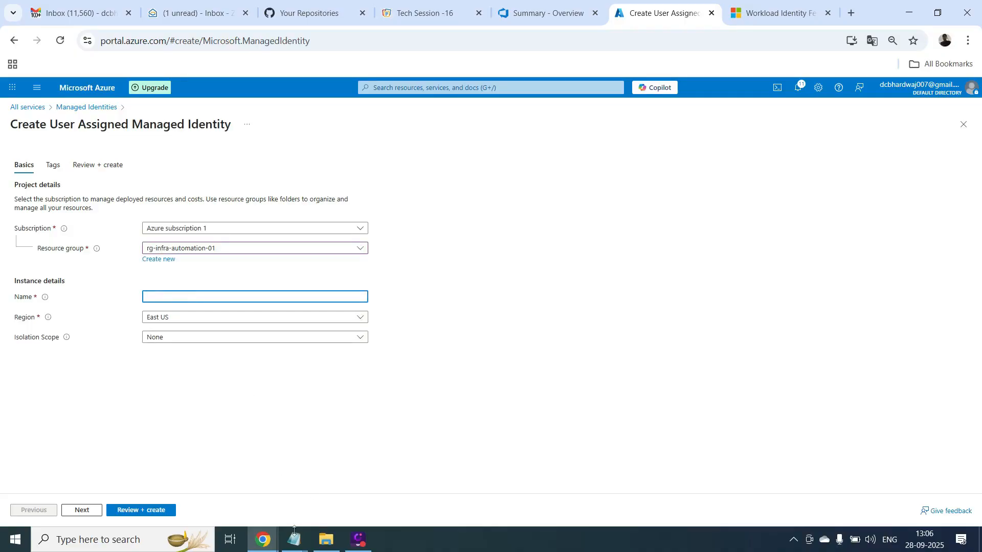
{"action": "mouse_move", "coordinate": [295, 540]}
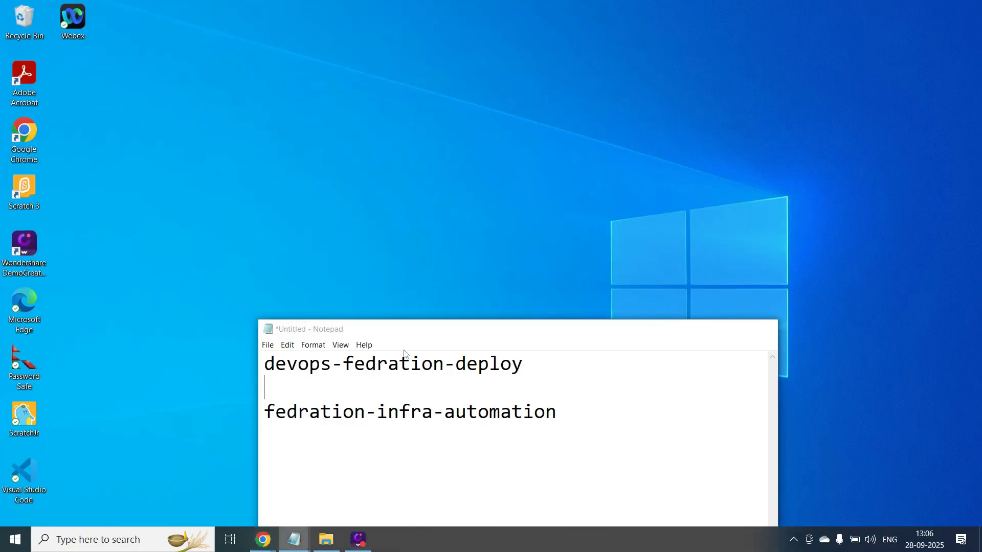
{"action": "left_click", "coordinate": [337, 488]}
{"action": "left_click_drag", "start_coordinate": [522, 368], "coordinate": [250, 370]}
{"action": "key", "text": "ctrl+c"}
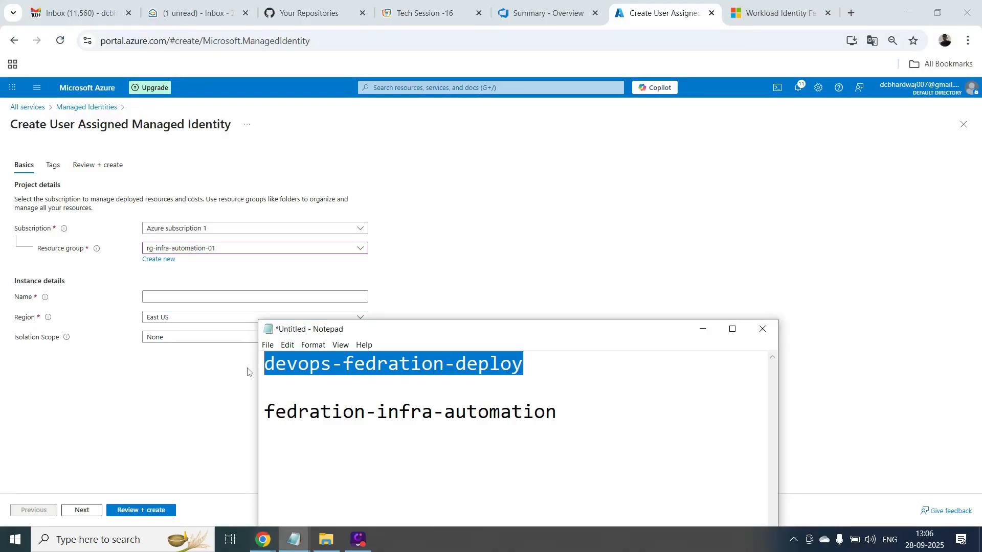
{"action": "left_click", "coordinate": [218, 293]}
{"action": "key", "text": "ctrl+v"}
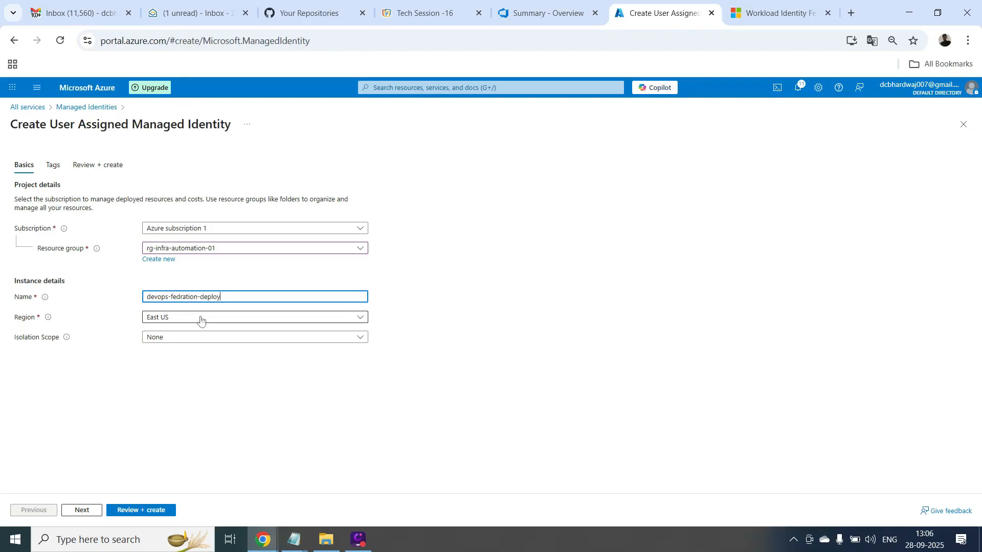
Set the managed identity's region to Central India and its isolation scope to Regional.
{"action": "left_click", "coordinate": [200, 319]}
{"action": "left_click", "coordinate": [201, 349]}
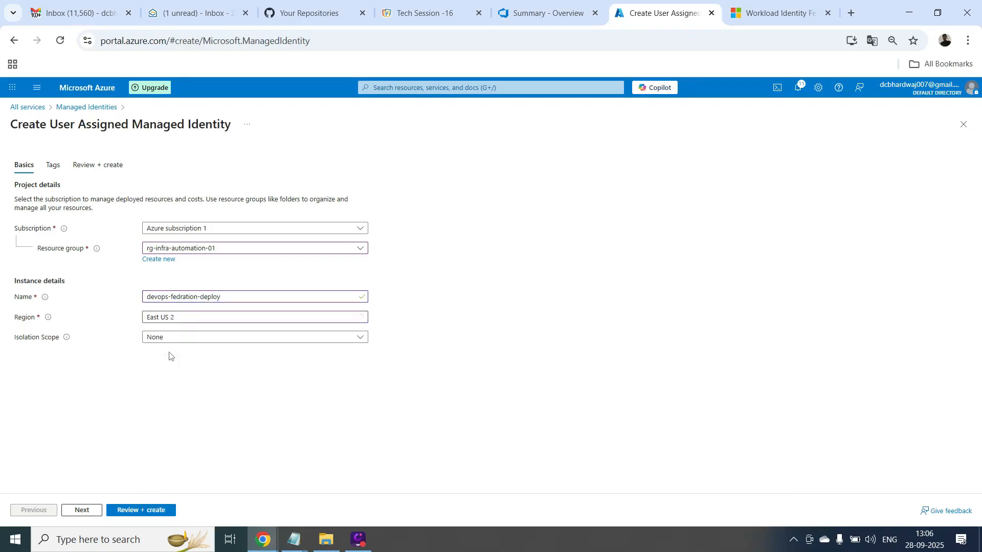
{"action": "left_click", "coordinate": [179, 321]}
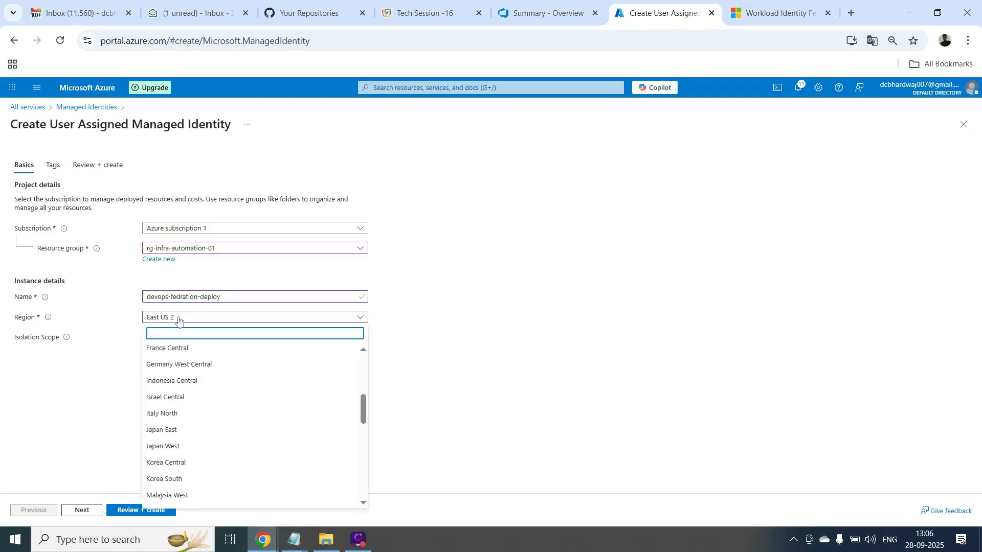
{"action": "type", "text": "cent"}
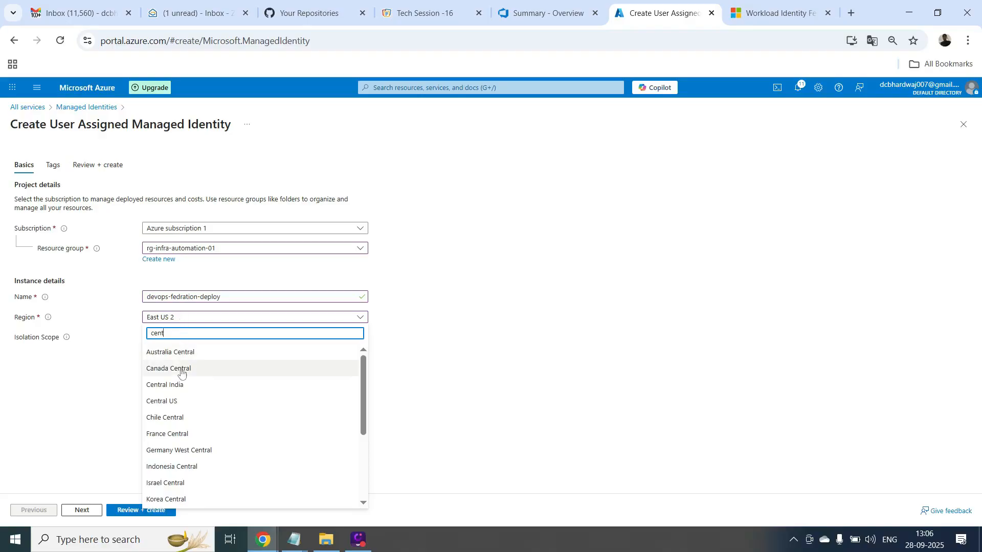
{"action": "left_click", "coordinate": [178, 386]}
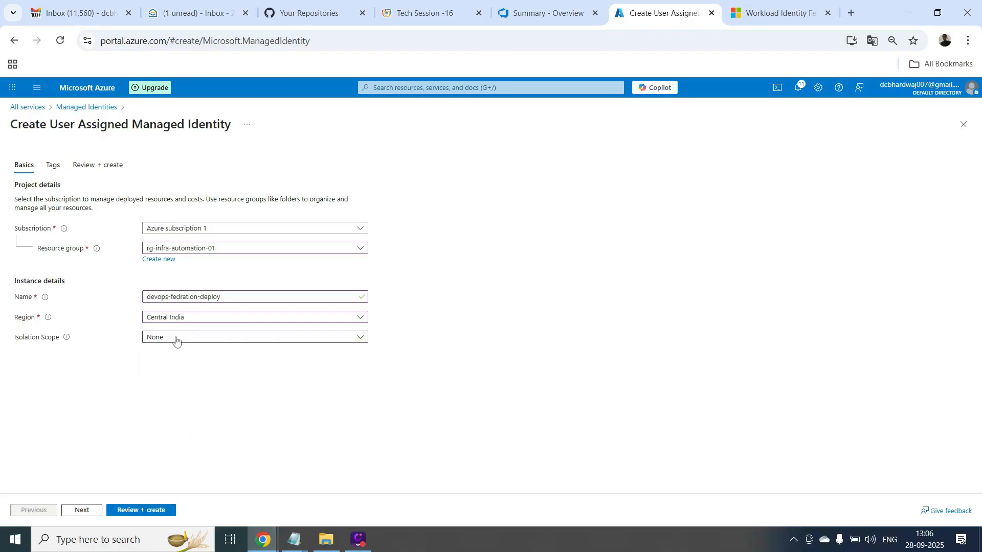
{"action": "left_click", "coordinate": [176, 341]}
{"action": "left_click", "coordinate": [172, 368]}
Review and create the managed identity, and open the deployed resource.
{"action": "left_click", "coordinate": [150, 513]}
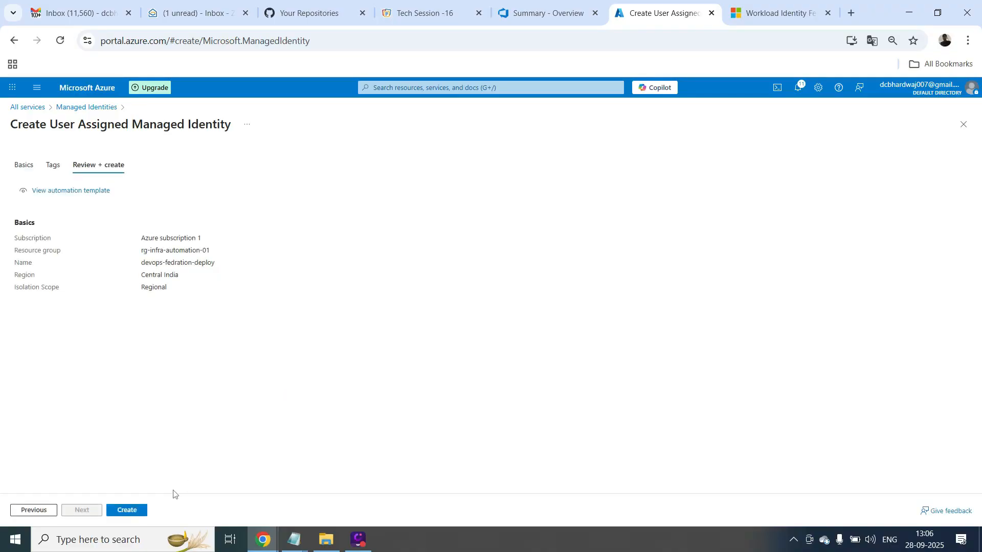
{"action": "left_click", "coordinate": [133, 510]}
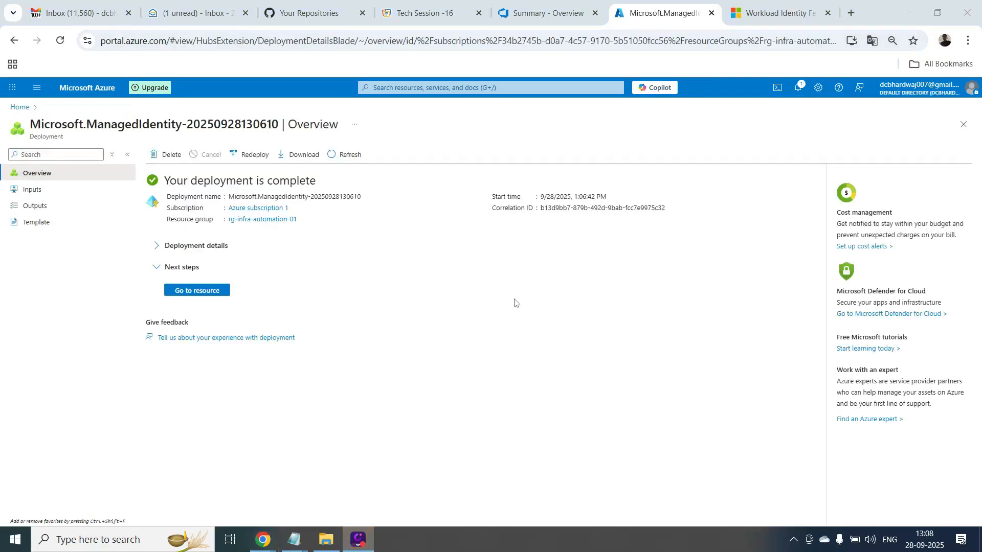
{"action": "left_click", "coordinate": [204, 296]}
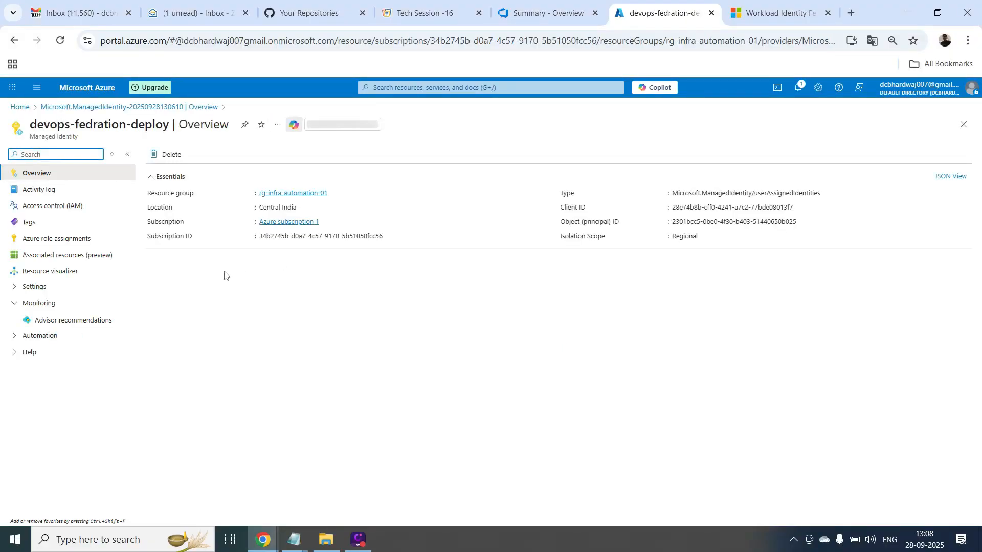
Begin an Azure role assignment for the identity with Subscription scope on Azure subscription 1.
{"action": "left_click", "coordinate": [36, 242]}
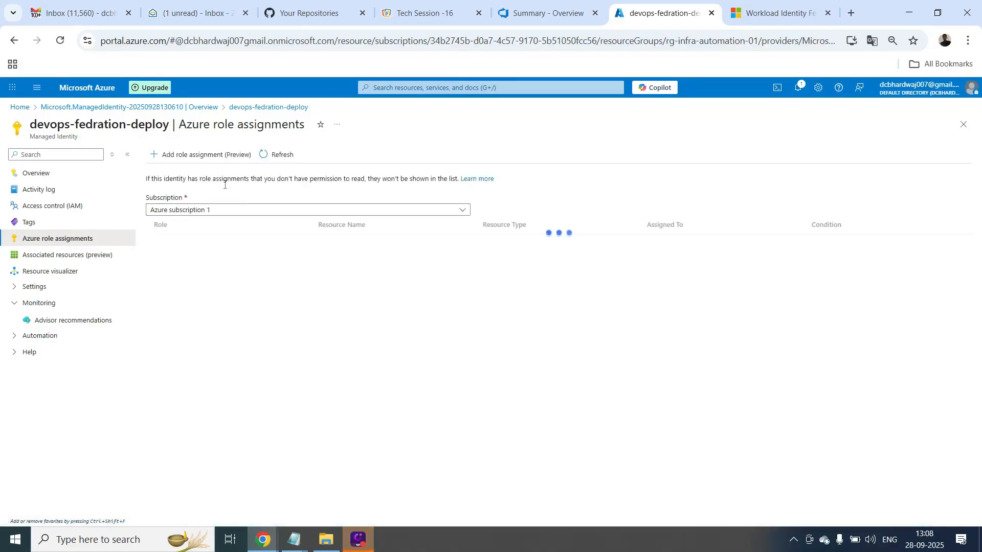
{"action": "left_click", "coordinate": [197, 155]}
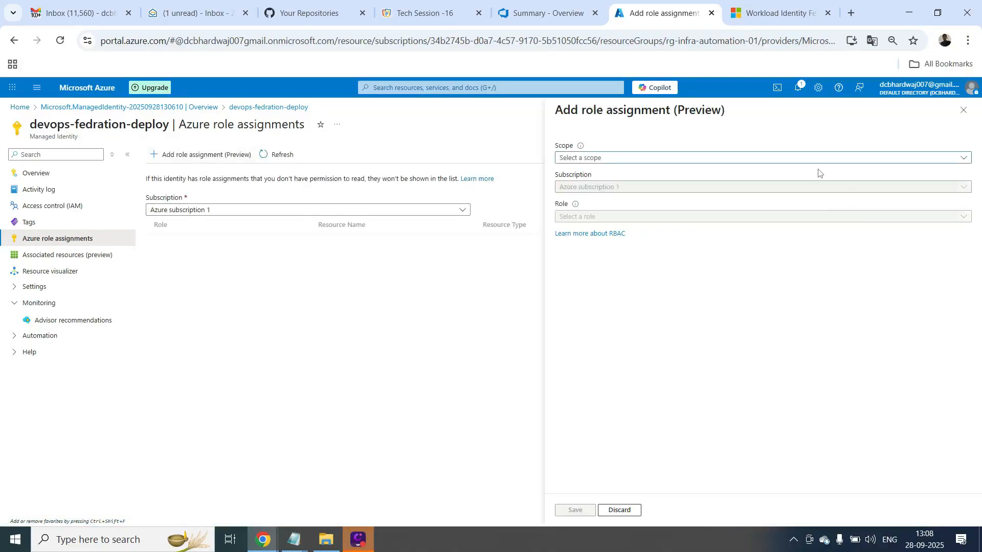
{"action": "left_click", "coordinate": [803, 163]}
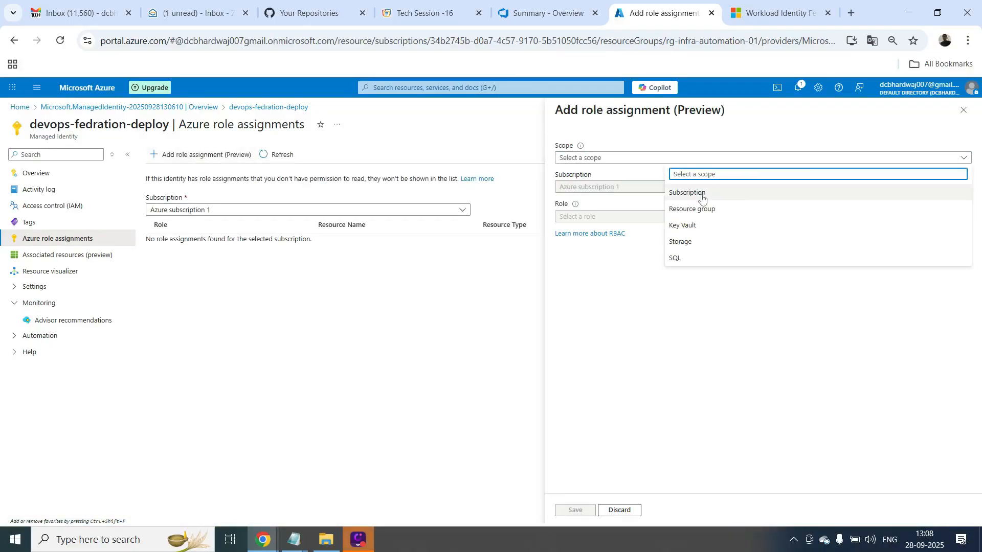
{"action": "left_click", "coordinate": [705, 190]}
{"action": "left_click", "coordinate": [646, 190]}
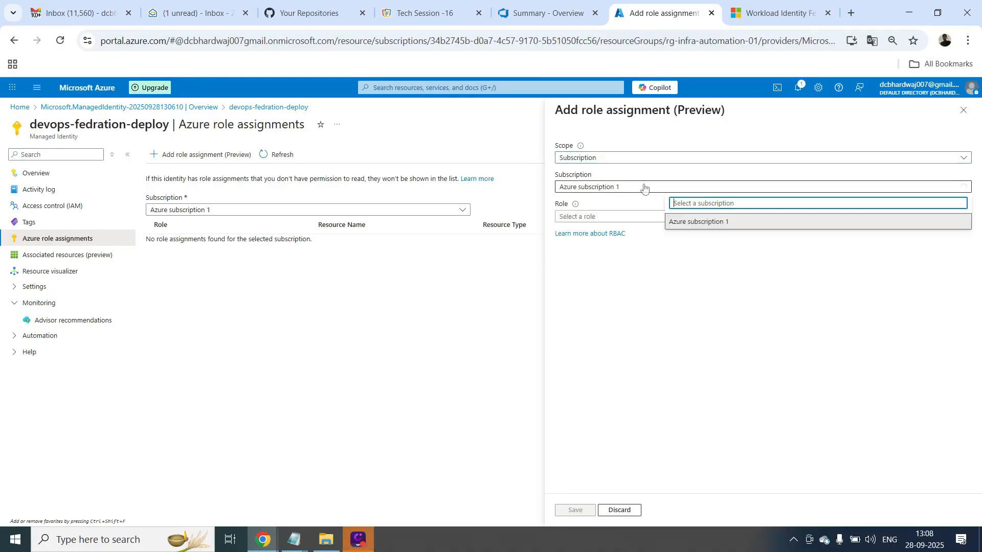
{"action": "left_click", "coordinate": [695, 224]}
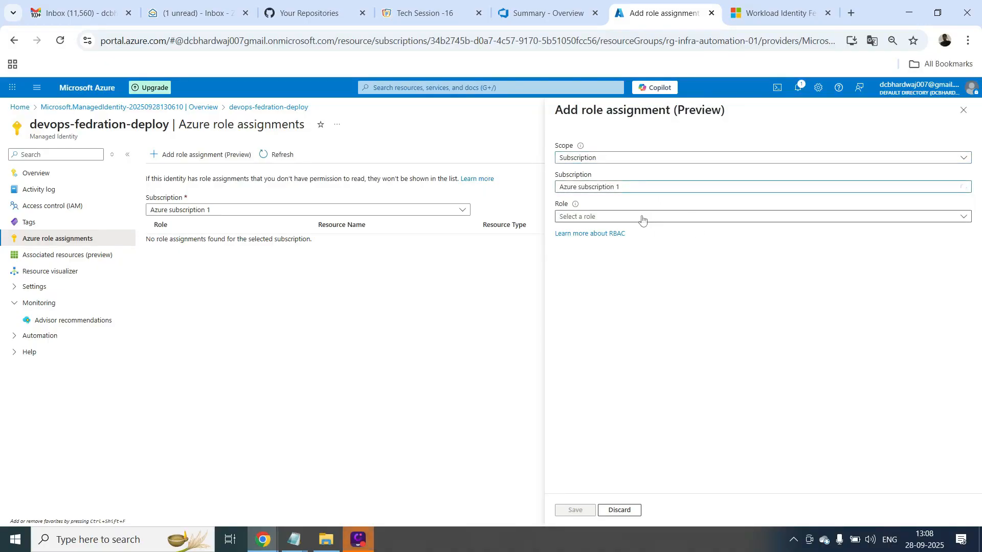
Choose the Contributor role for the assignment and save it.
{"action": "left_click", "coordinate": [642, 217]}
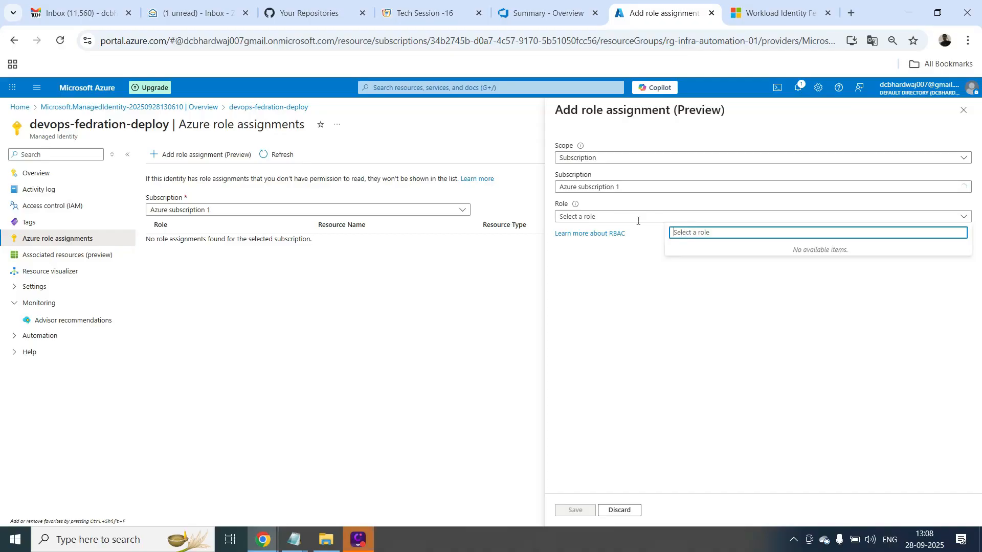
{"action": "left_click", "coordinate": [592, 217]}
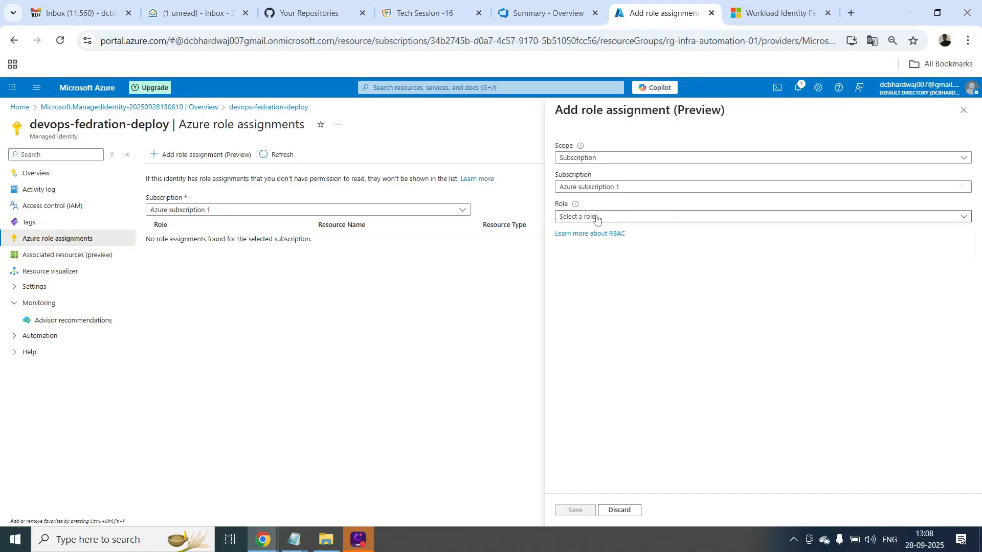
{"action": "left_click", "coordinate": [596, 218]}
{"action": "left_click", "coordinate": [596, 217]}
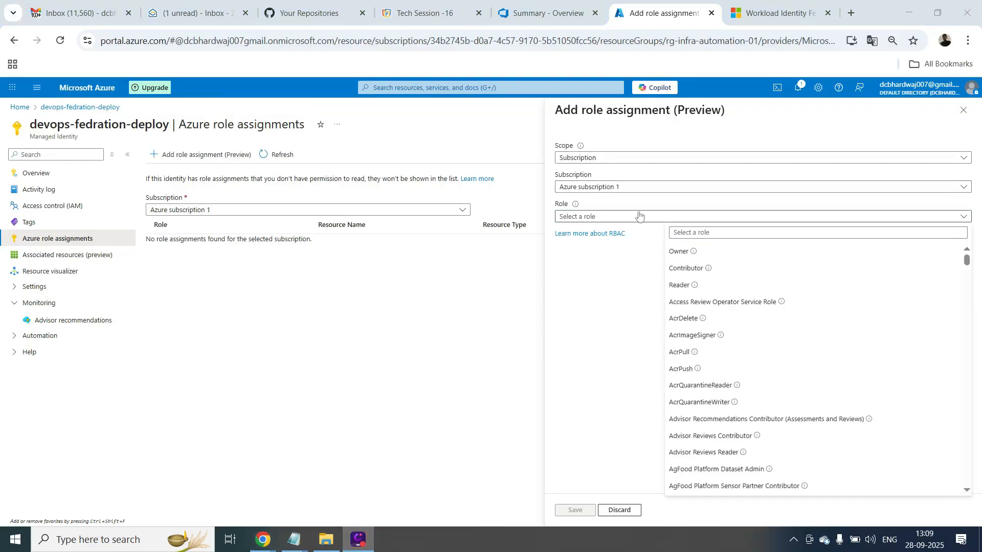
{"action": "left_click", "coordinate": [683, 271]}
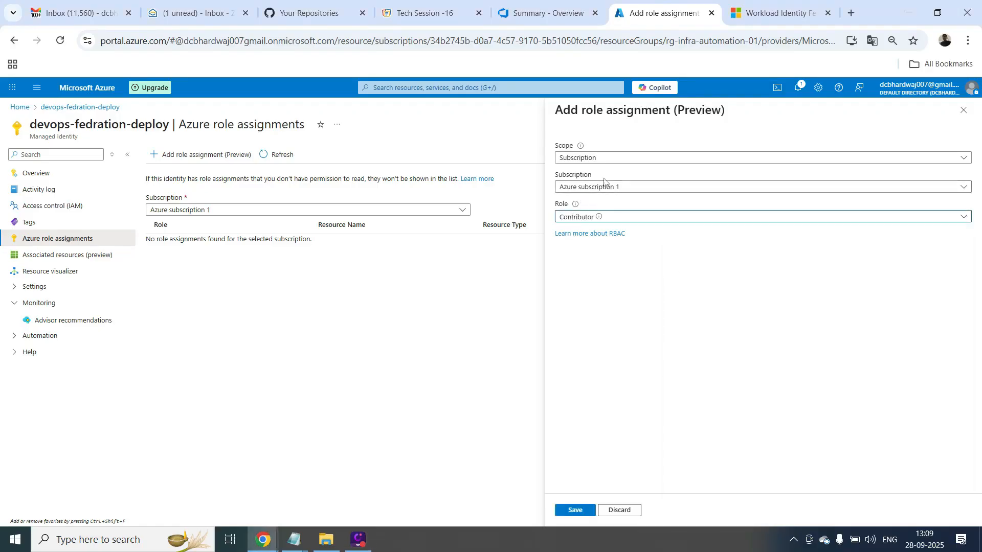
{"action": "left_click", "coordinate": [580, 512]}
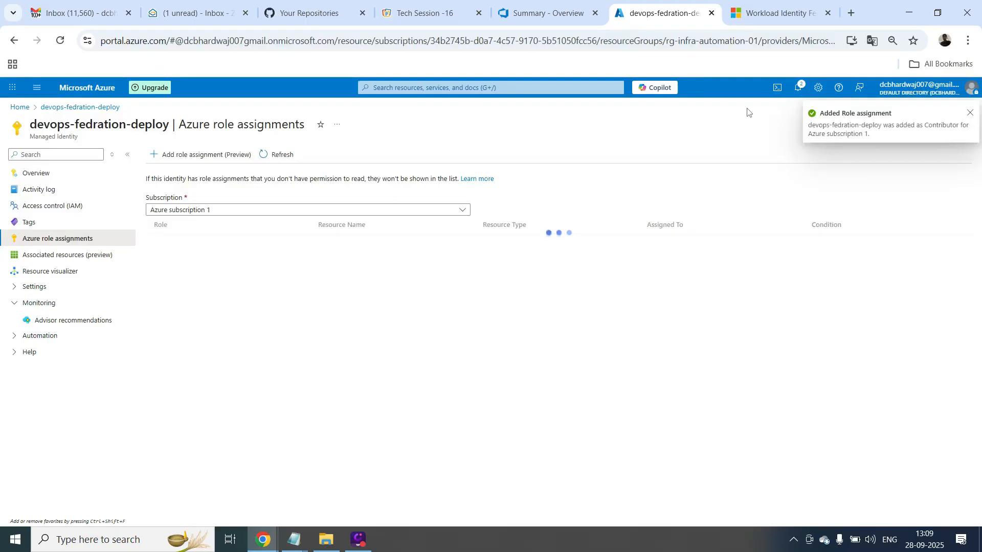
{"action": "left_click", "coordinate": [906, 15]}
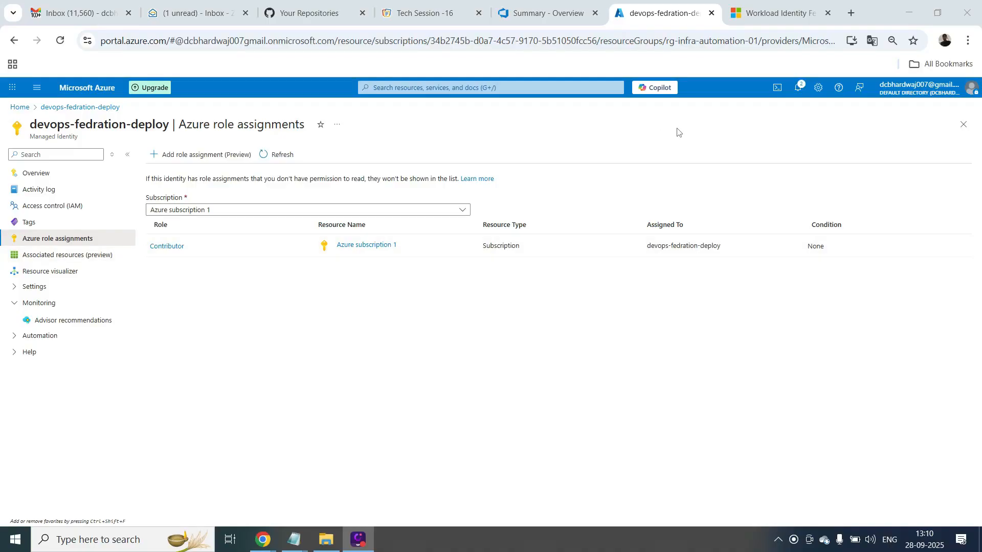
Switch to the KpiTech-Infra-Automation project in Azure DevOps, go to its service connections settings and start a new service connection.
{"action": "left_click", "coordinate": [559, 16]}
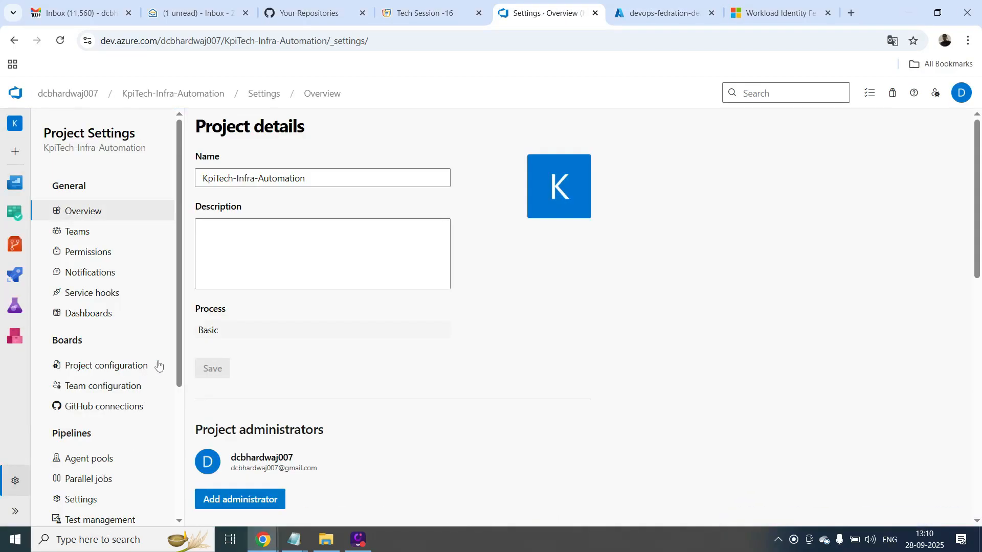
{"action": "scroll", "coordinate": [175, 475], "scroll_direction": "down", "scroll_amount": 2}
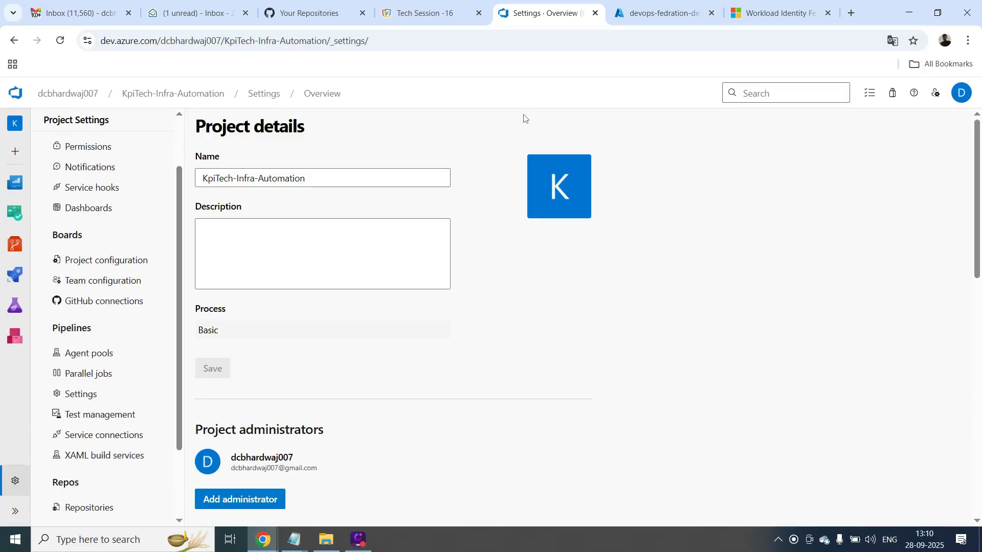
{"action": "left_click", "coordinate": [129, 434]}
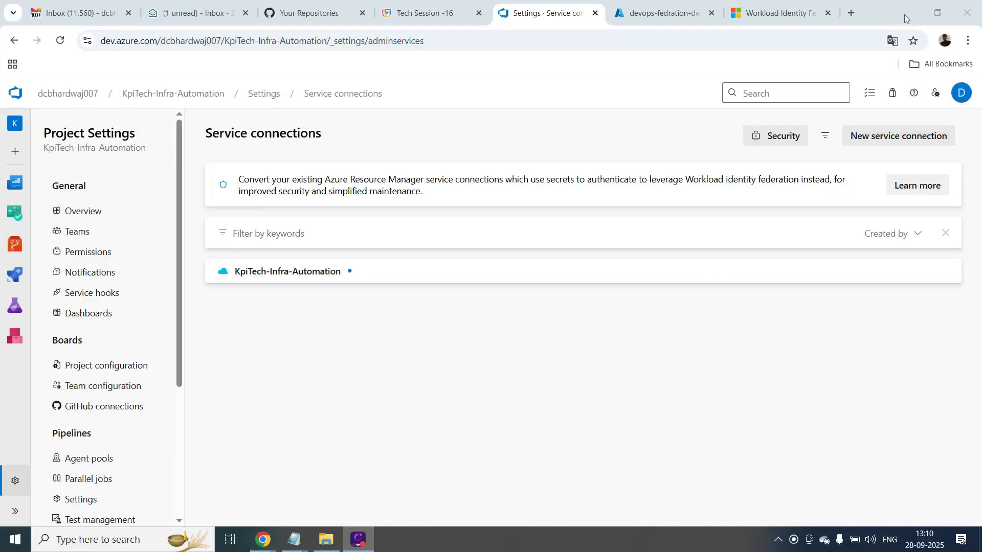
{"action": "left_click", "coordinate": [874, 137]}
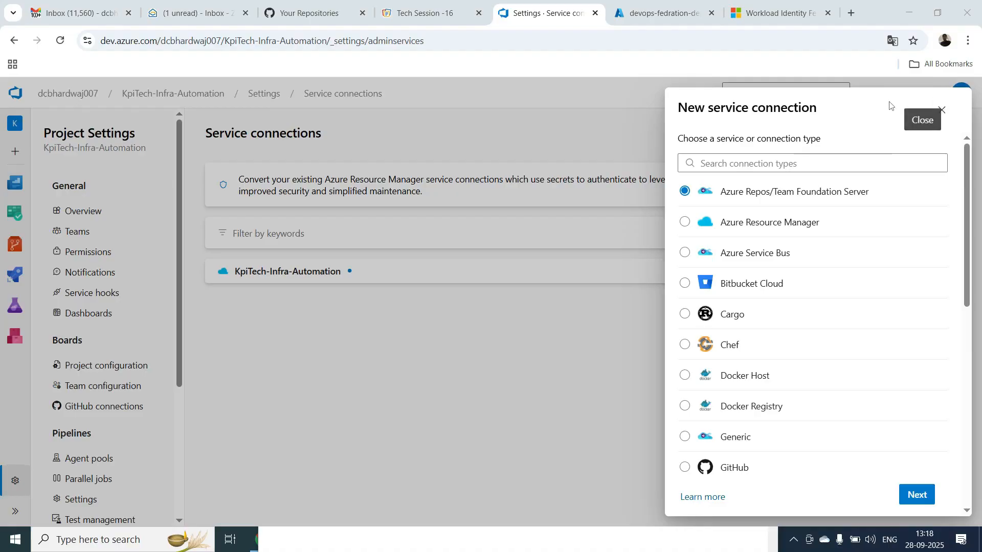
Restart the new service connection and choose Azure Resource Manager as its connection type.
{"action": "left_click", "coordinate": [942, 111]}
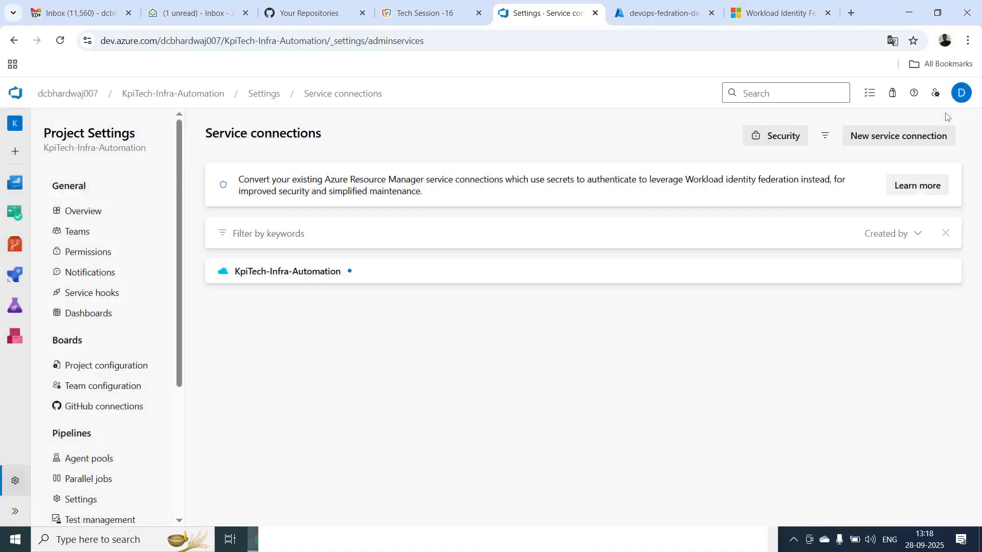
{"action": "left_click", "coordinate": [911, 138]}
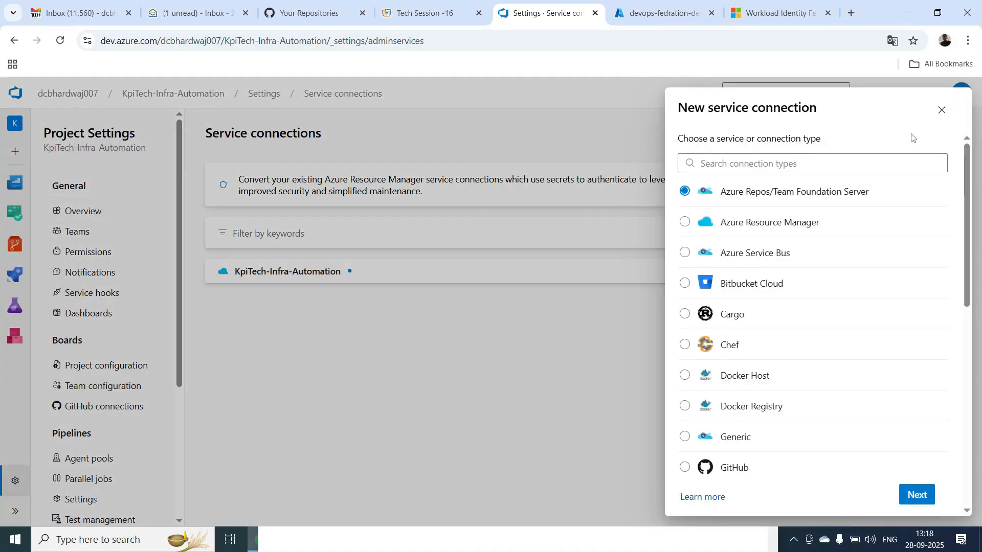
{"action": "left_click", "coordinate": [783, 228]}
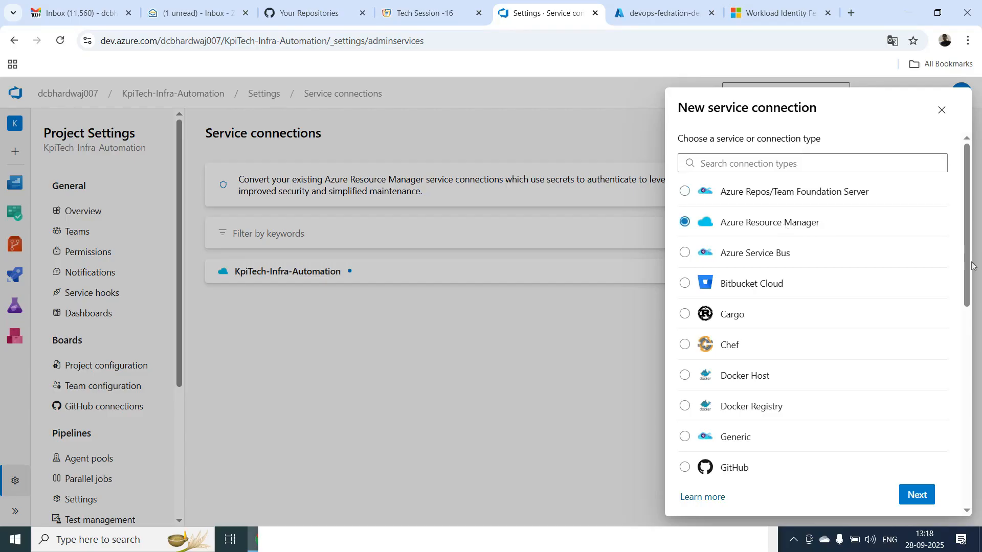
{"action": "left_click_drag", "start_coordinate": [970, 274], "coordinate": [957, 145]}
{"action": "left_click", "coordinate": [921, 499]}
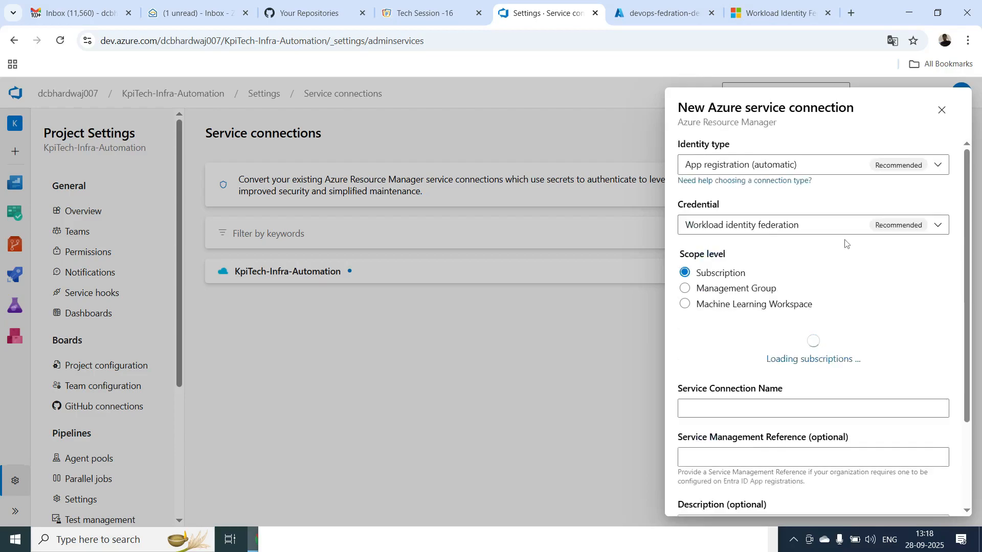
Dismiss the account sign-in window and set the identity type to App registration or managed identity (manual).
{"action": "left_click", "coordinate": [837, 167]}
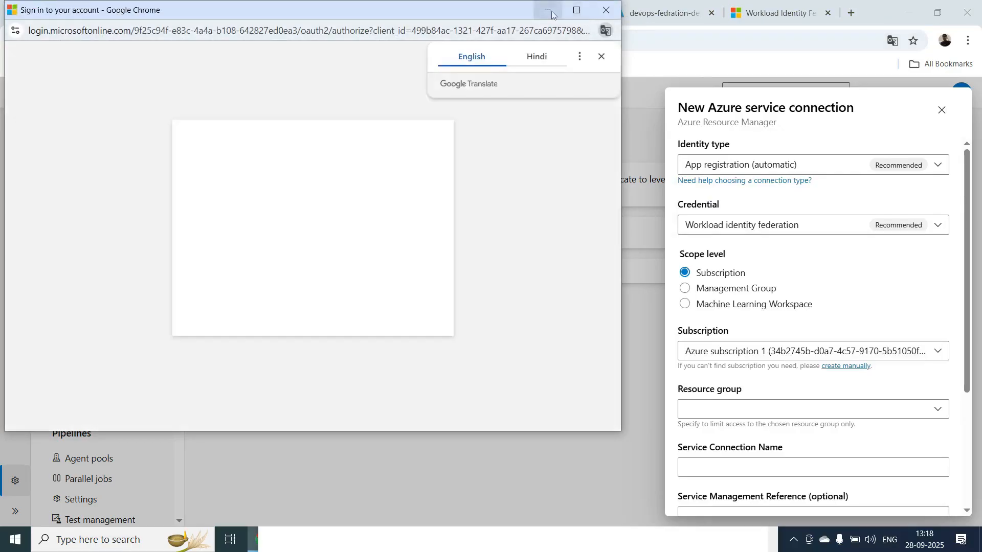
{"action": "left_click", "coordinate": [552, 14]}
{"action": "left_click", "coordinate": [883, 172]}
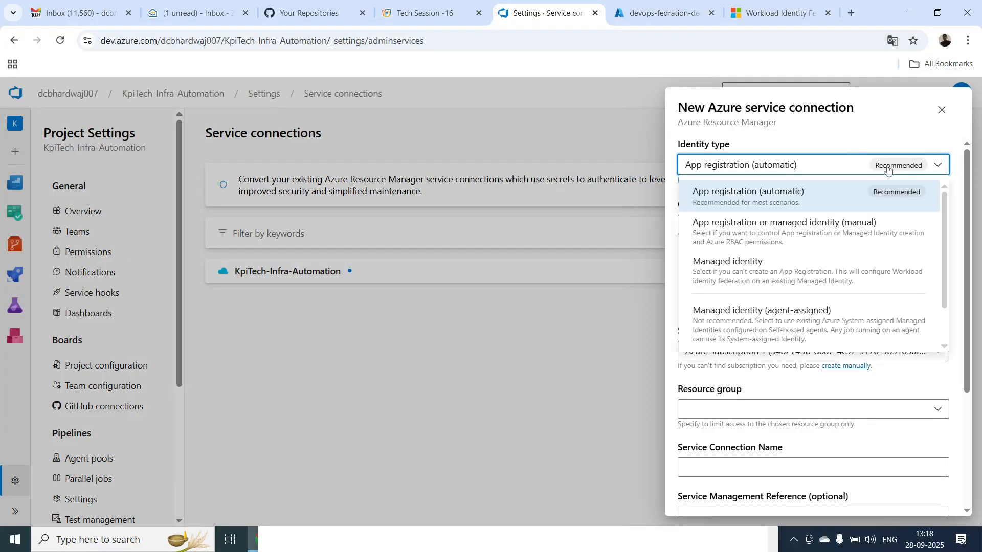
{"action": "left_click", "coordinate": [826, 234]}
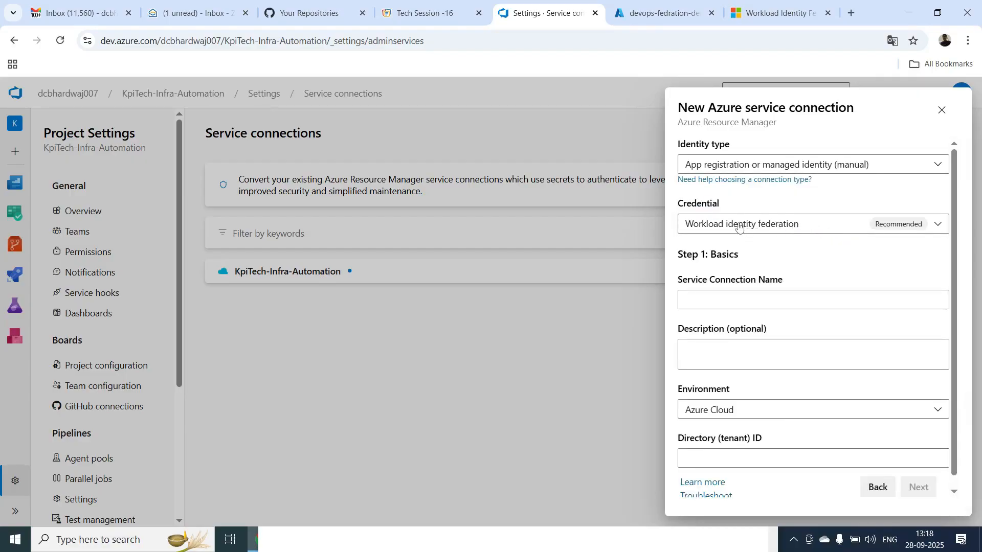
Name the service connection fedration-identity.
{"action": "left_click", "coordinate": [734, 299]}
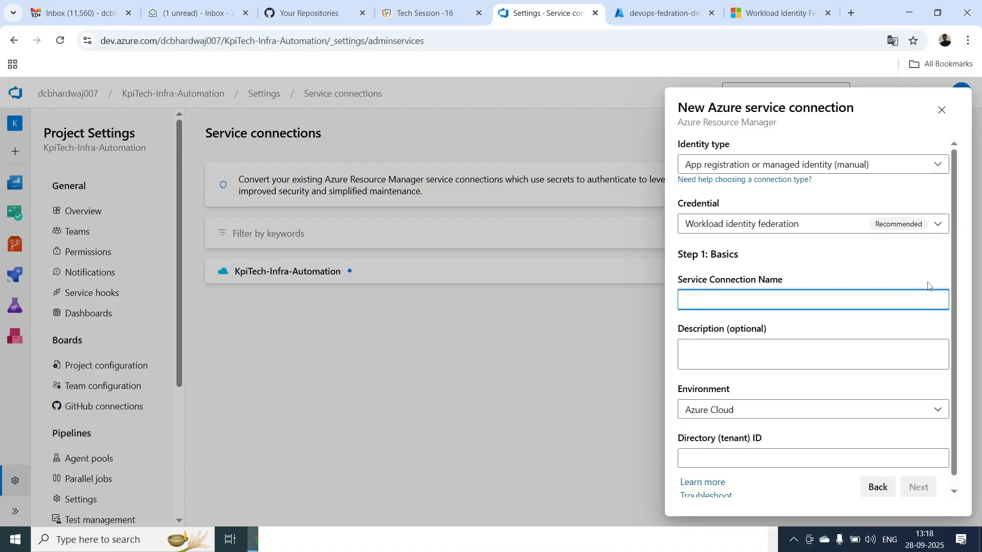
{"action": "left_click_drag", "start_coordinate": [953, 313], "coordinate": [922, 216]}
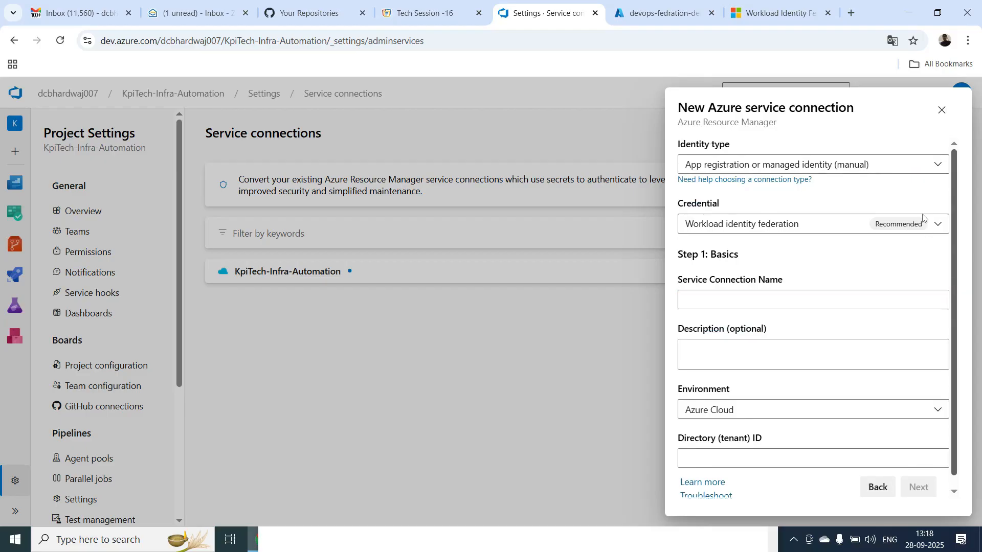
{"action": "left_click", "coordinate": [710, 301]}
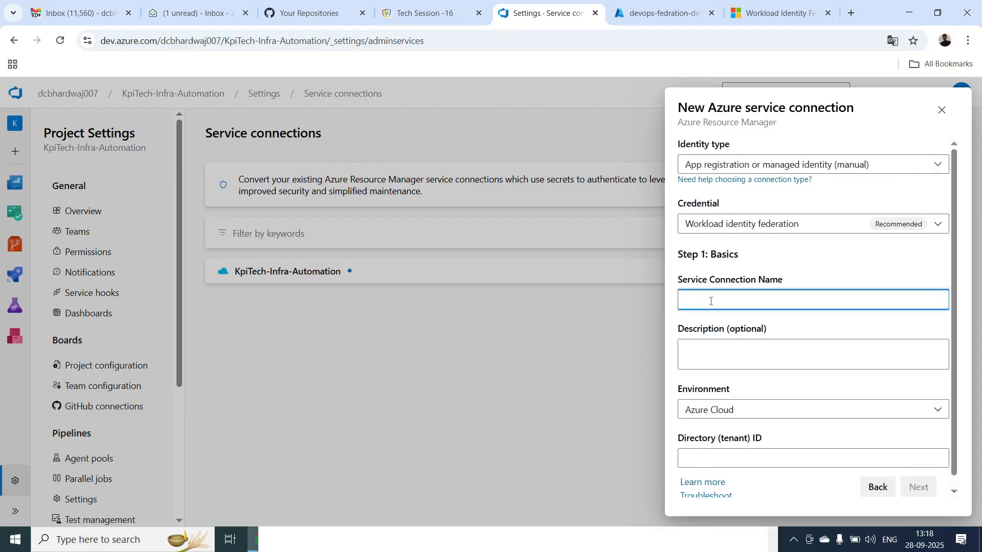
{"action": "type", "text": "fedration-identity"}
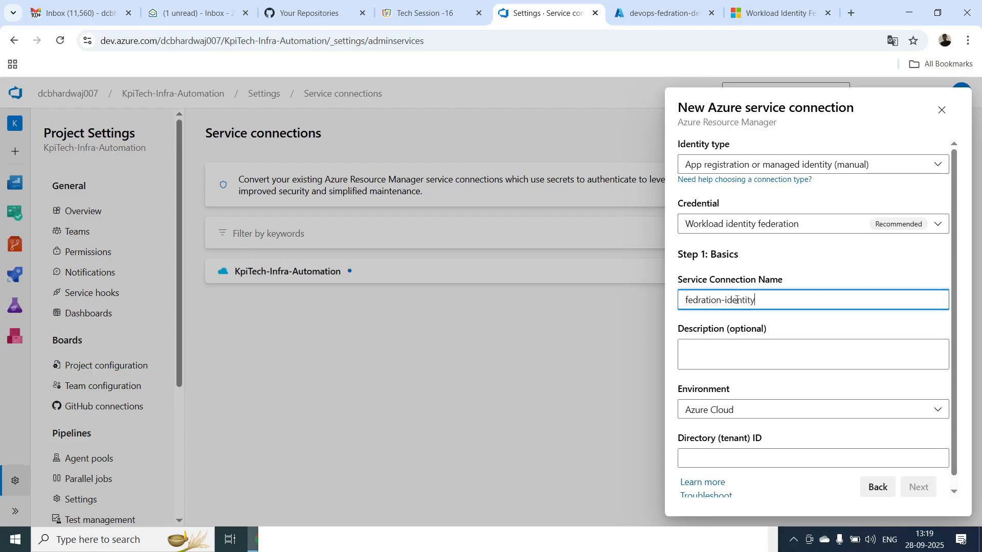
Switch to the Azure portal and copy the directory's tenant ID from the Microsoft Entra ID overview.
{"action": "scroll", "coordinate": [869, 404], "scroll_direction": "down", "scroll_amount": 1}
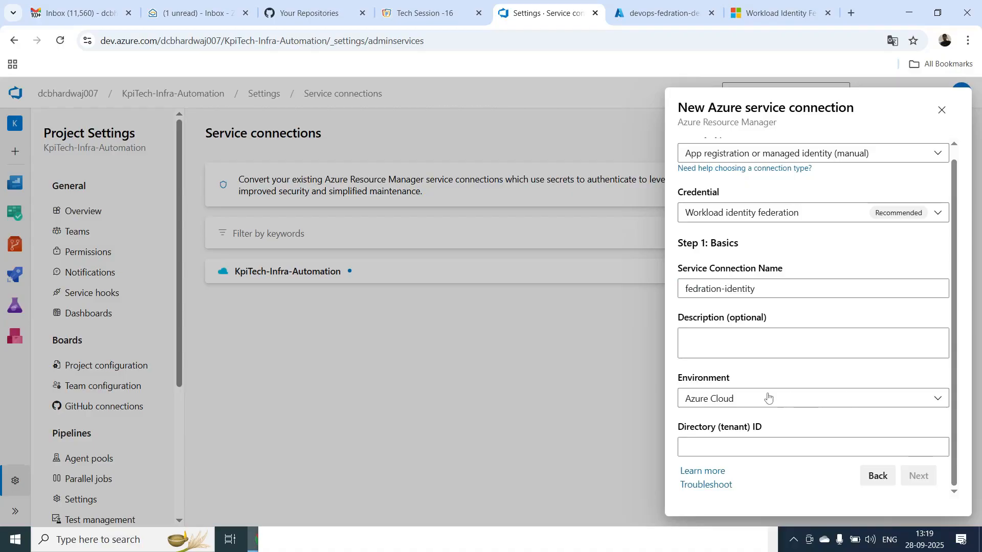
{"action": "left_click", "coordinate": [801, 443]}
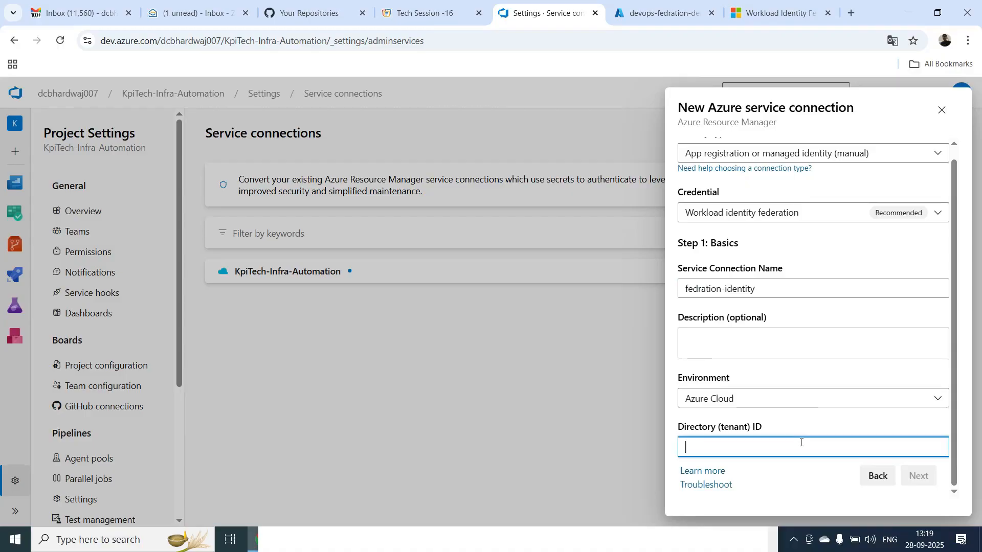
{"action": "left_click", "coordinate": [659, 13]}
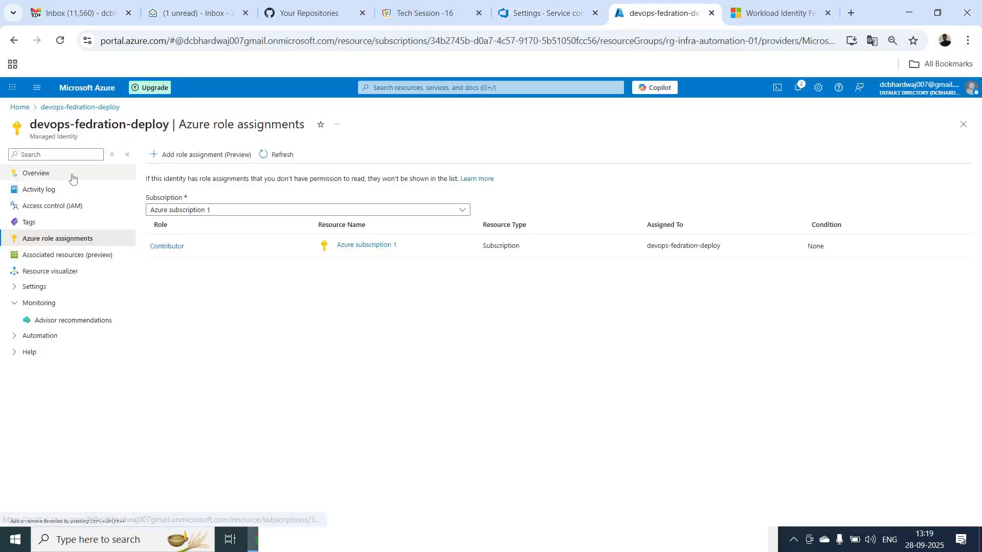
{"action": "left_click", "coordinate": [53, 177]}
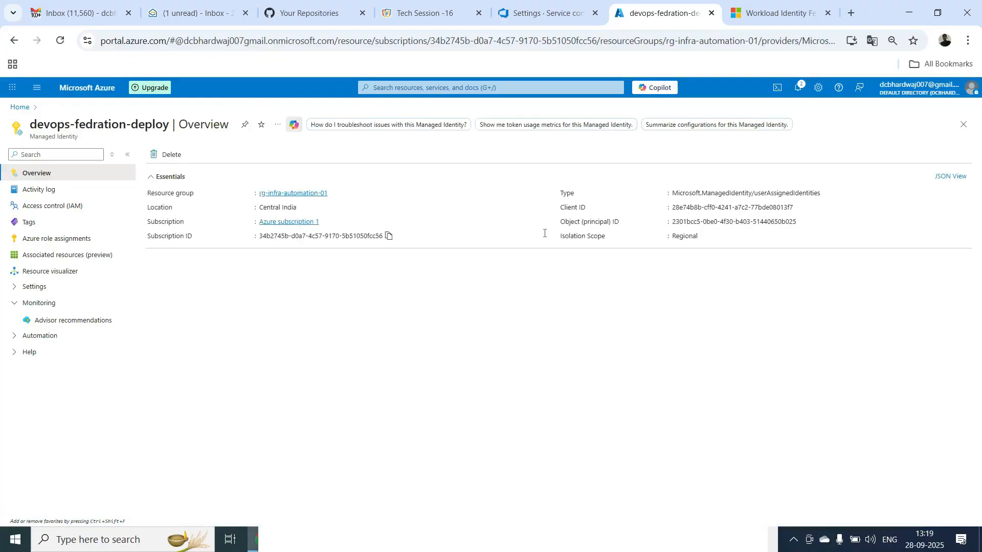
{"action": "left_click", "coordinate": [519, 91]}
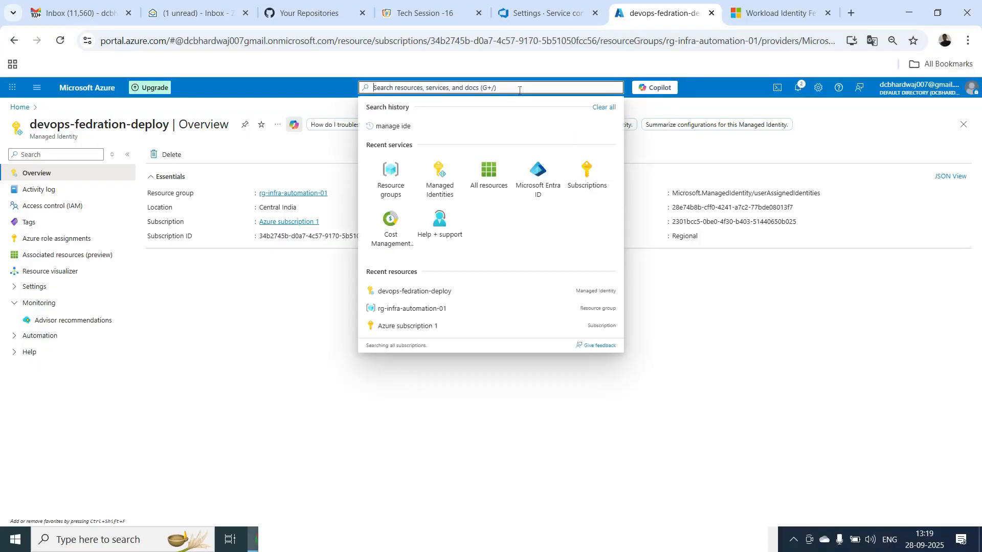
{"action": "left_click", "coordinate": [538, 177]}
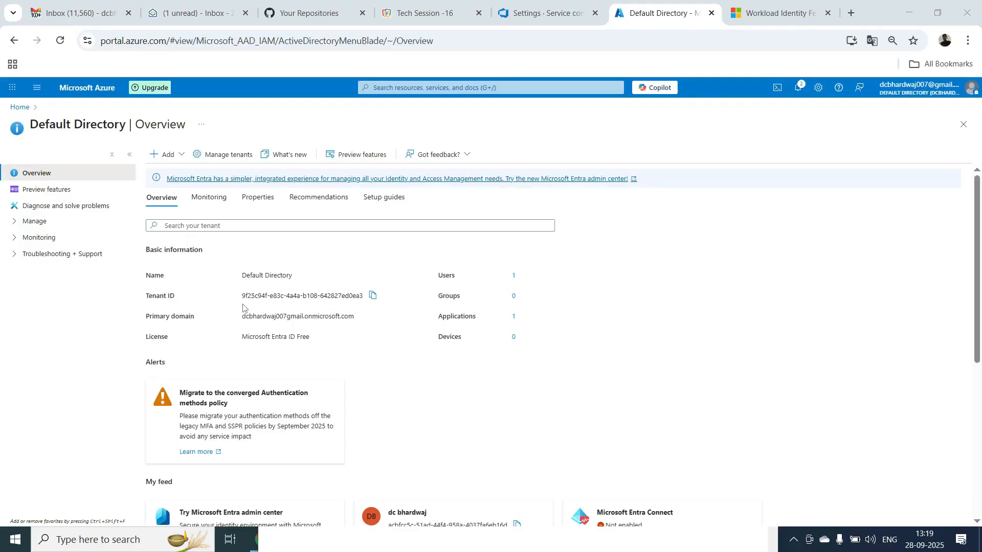
{"action": "left_click", "coordinate": [372, 295]}
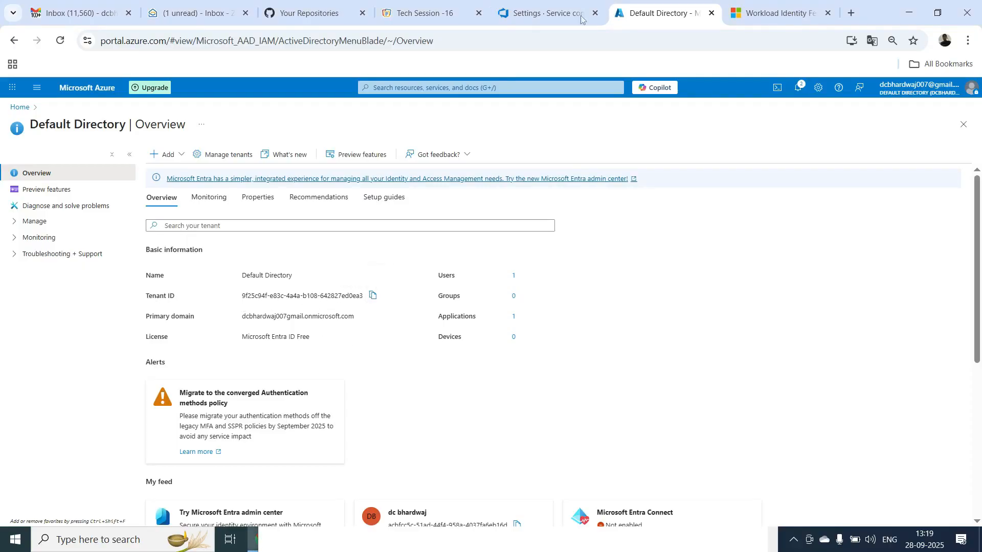
Return to Azure DevOps, paste the copied directory (tenant) ID into the service connection and continue to the app registration details.
{"action": "left_click", "coordinate": [542, 16]}
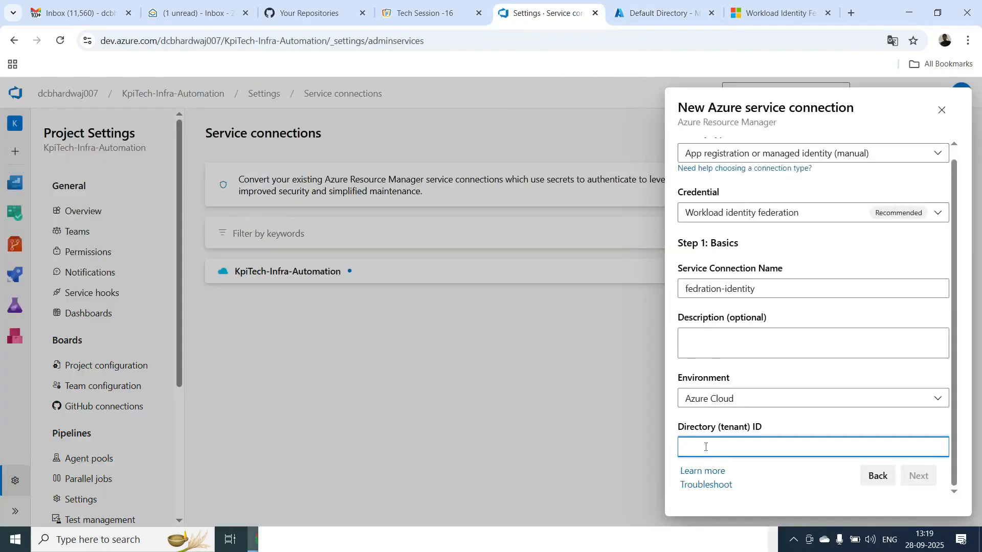
{"action": "key", "text": "ctrl+v"}
{"action": "left_click_drag", "start_coordinate": [953, 368], "coordinate": [956, 414]}
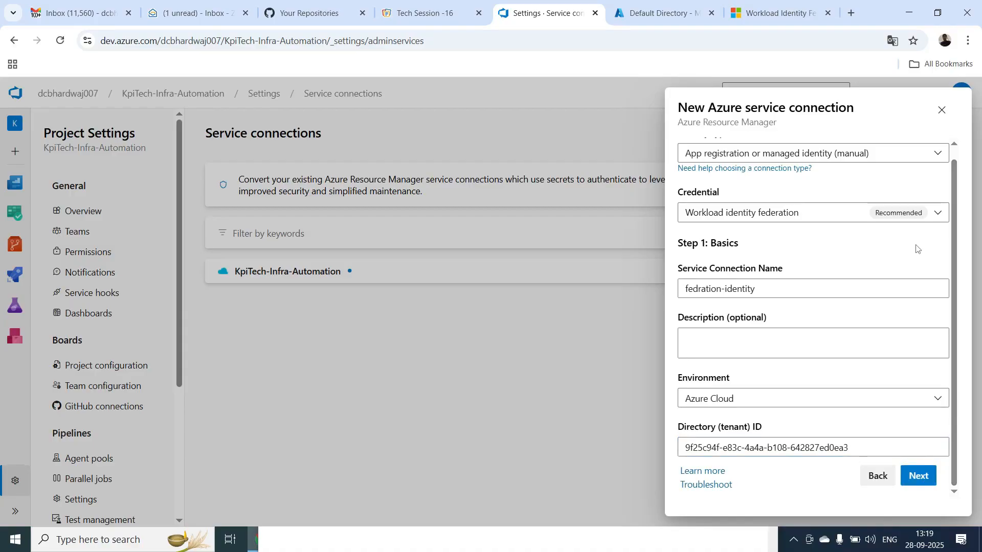
{"action": "left_click", "coordinate": [916, 476]}
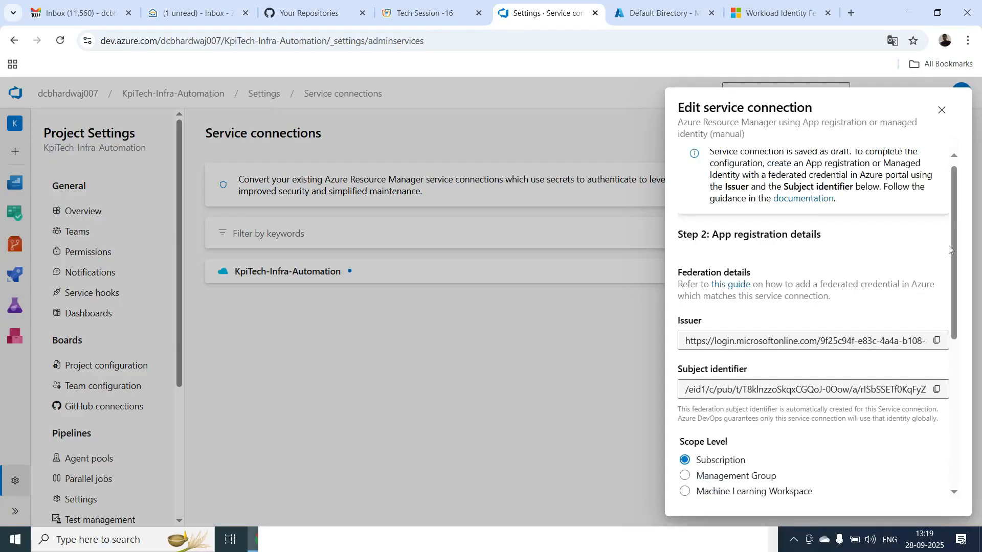
Copy the service connection's issuer URL and open the devops-fedration-deploy managed identity in the Azure portal.
{"action": "scroll", "coordinate": [952, 271], "scroll_direction": "down", "scroll_amount": 3}
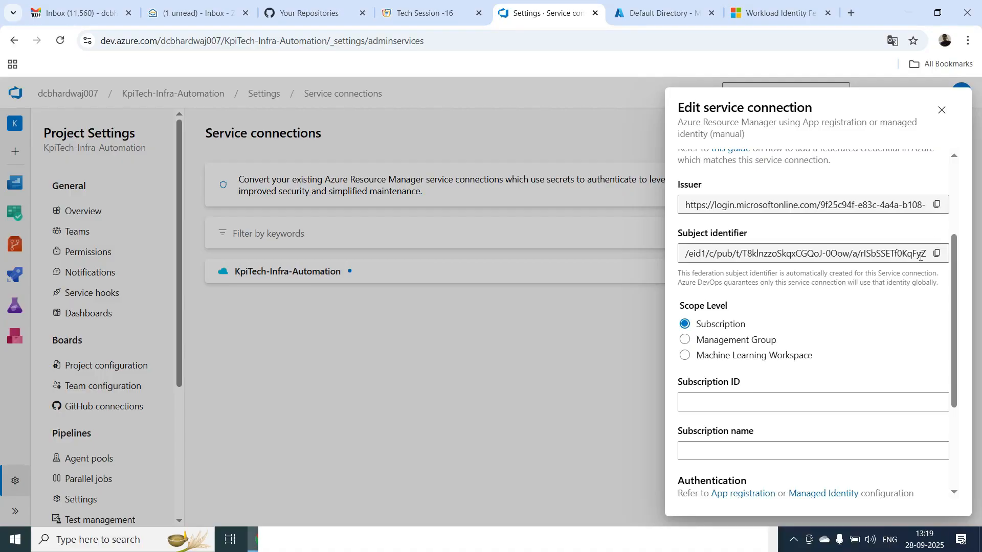
{"action": "left_click", "coordinate": [938, 209]}
{"action": "left_click", "coordinate": [666, 14]}
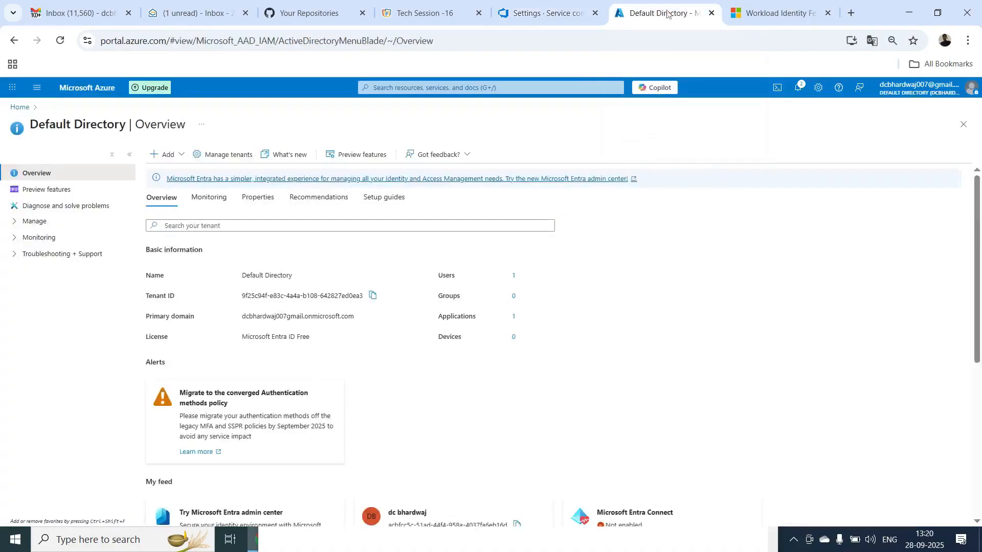
{"action": "left_click", "coordinate": [19, 108]}
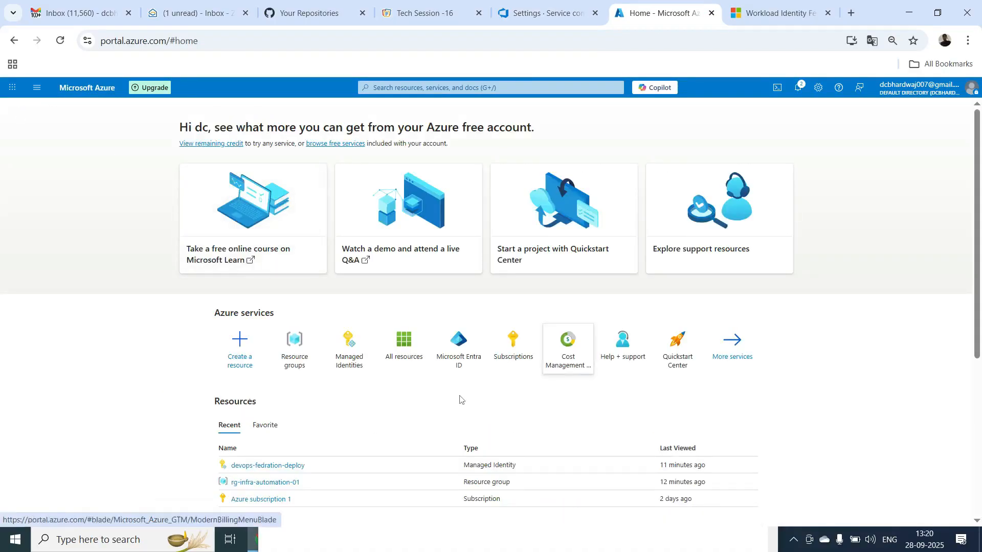
{"action": "left_click", "coordinate": [284, 469]}
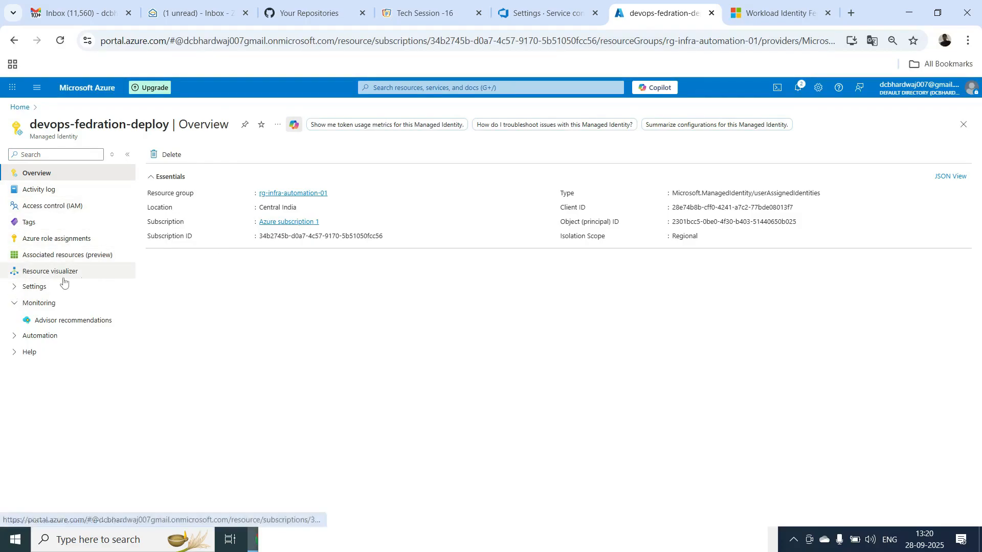
Start a federated credential for the managed identity with the scenario for an identity managed by an external OpenID Connect Provider.
{"action": "left_click", "coordinate": [15, 287]}
{"action": "left_click", "coordinate": [45, 303]}
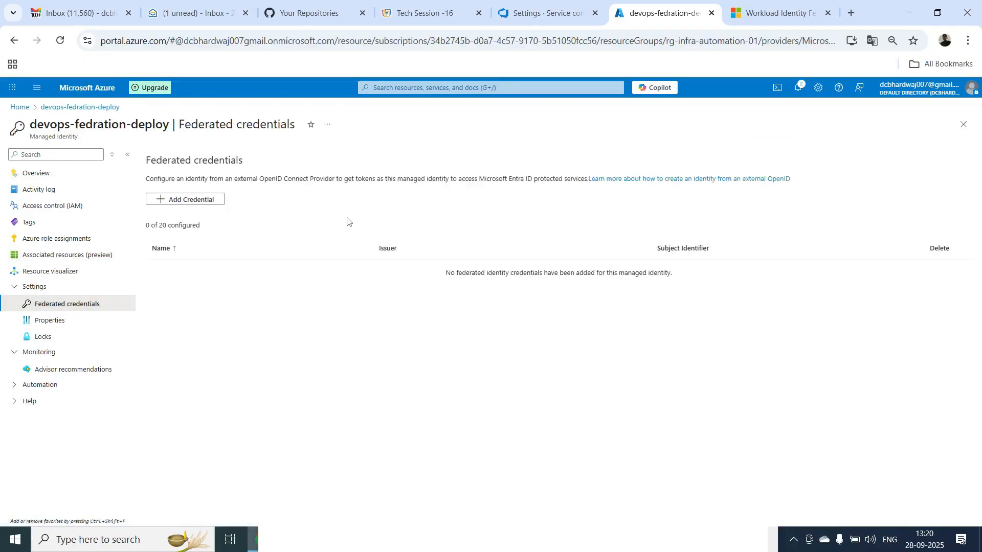
{"action": "left_click", "coordinate": [196, 205]}
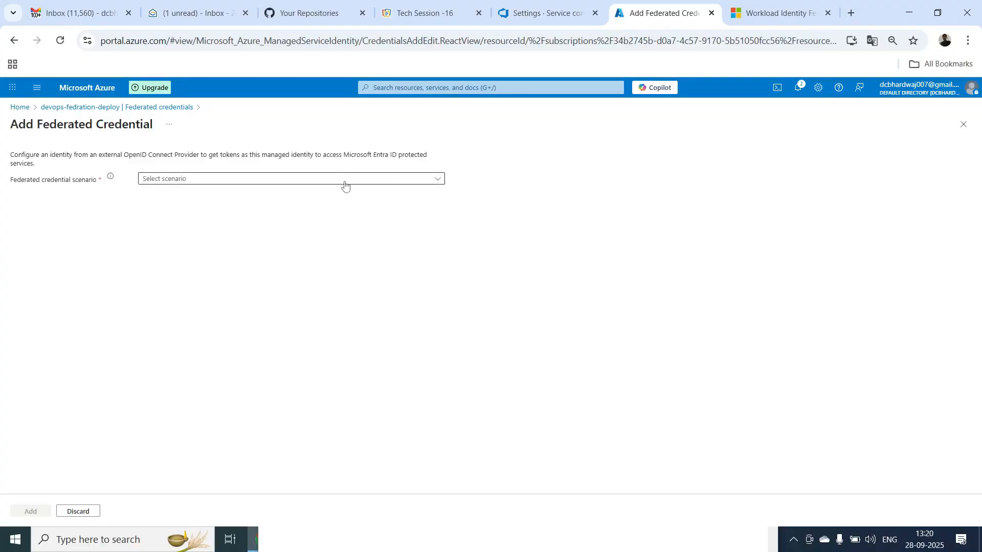
{"action": "left_click", "coordinate": [345, 184]}
{"action": "left_click", "coordinate": [248, 272]}
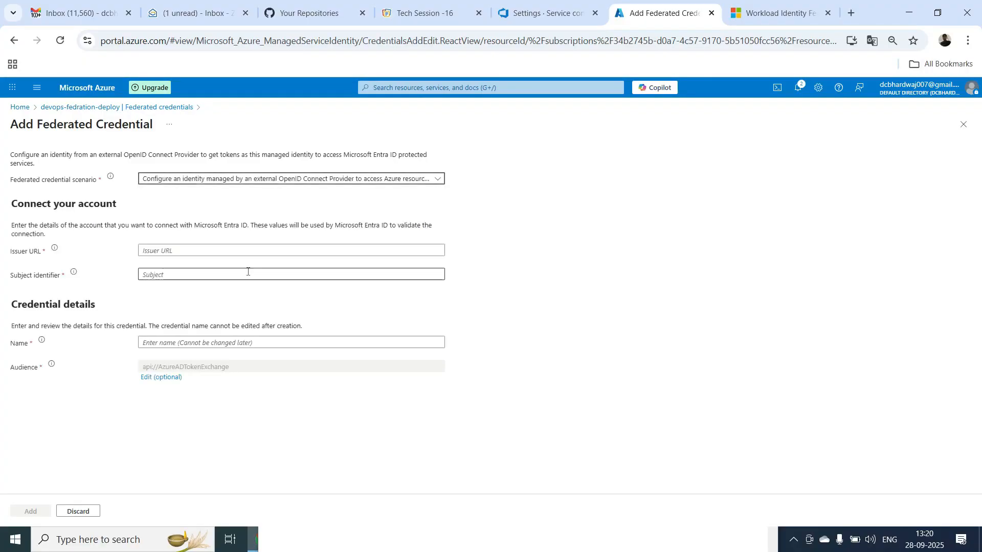
Fill in the credential's issuer URL and its subject identifier, copying both values from the Azure DevOps service connection.
{"action": "left_click", "coordinate": [225, 250]}
{"action": "key", "text": "ctrl+v"}
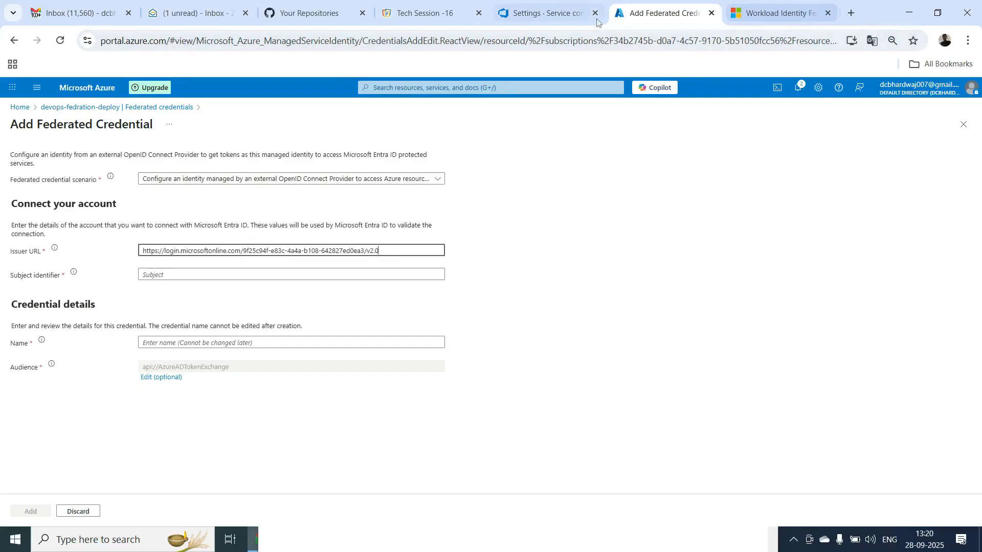
{"action": "left_click", "coordinate": [568, 14]}
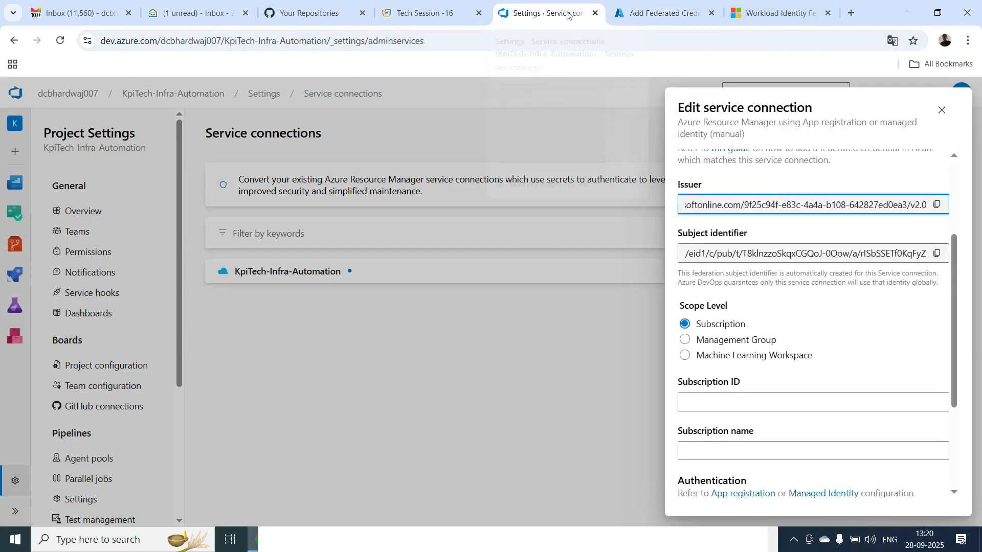
{"action": "left_click", "coordinate": [937, 253]}
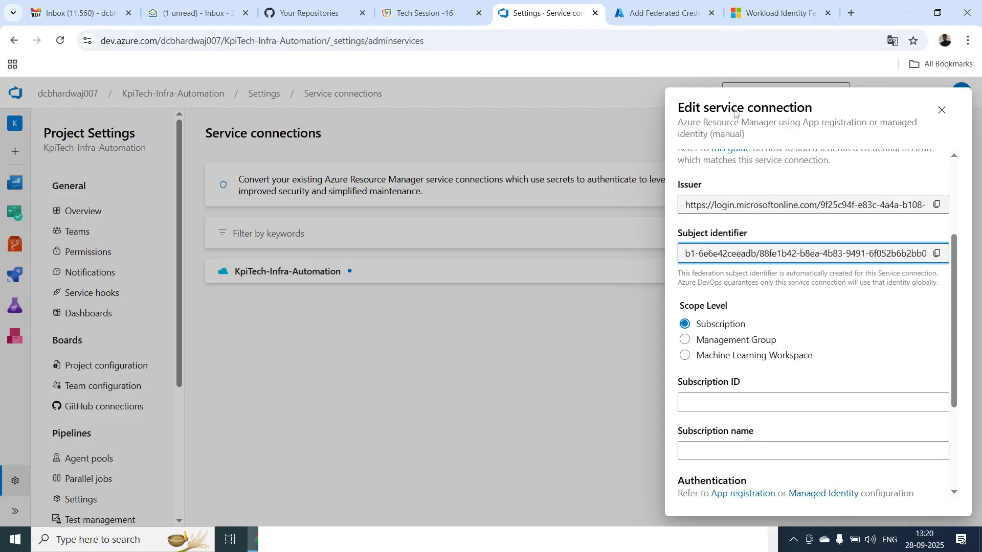
{"action": "left_click", "coordinate": [667, 16]}
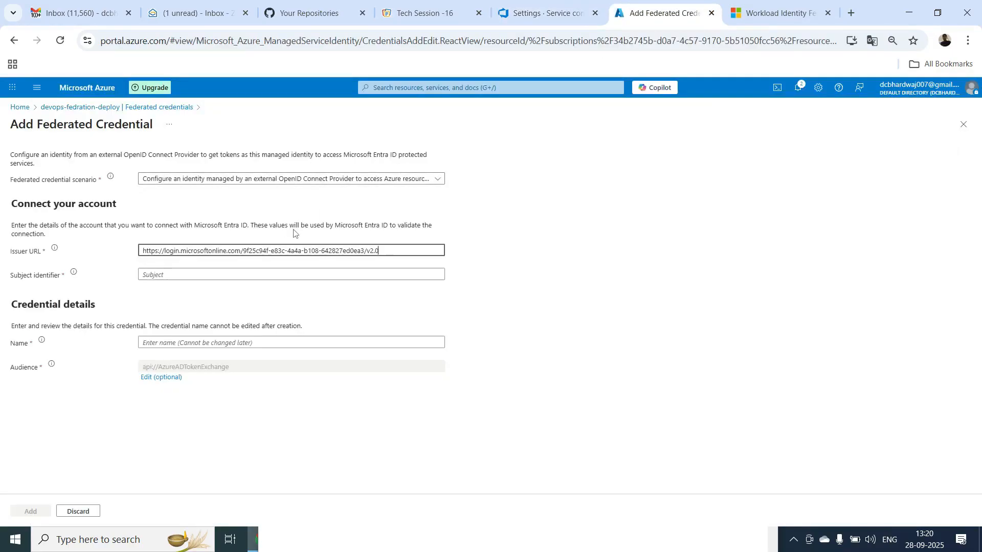
{"action": "left_click", "coordinate": [255, 273]}
{"action": "key", "text": "ctrl+v"}
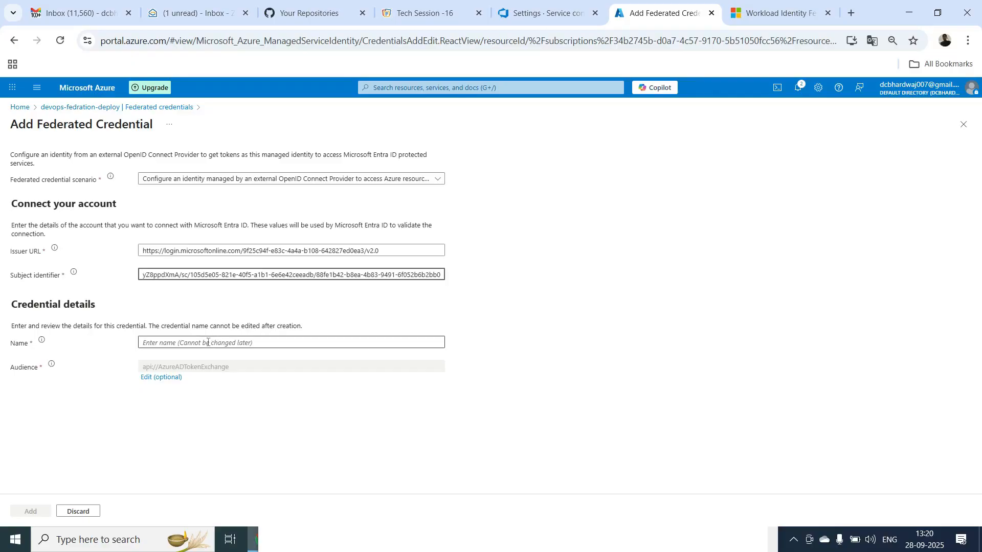
Name the federated credential fedration-identity and add it to the managed identity.
{"action": "left_click", "coordinate": [199, 343]}
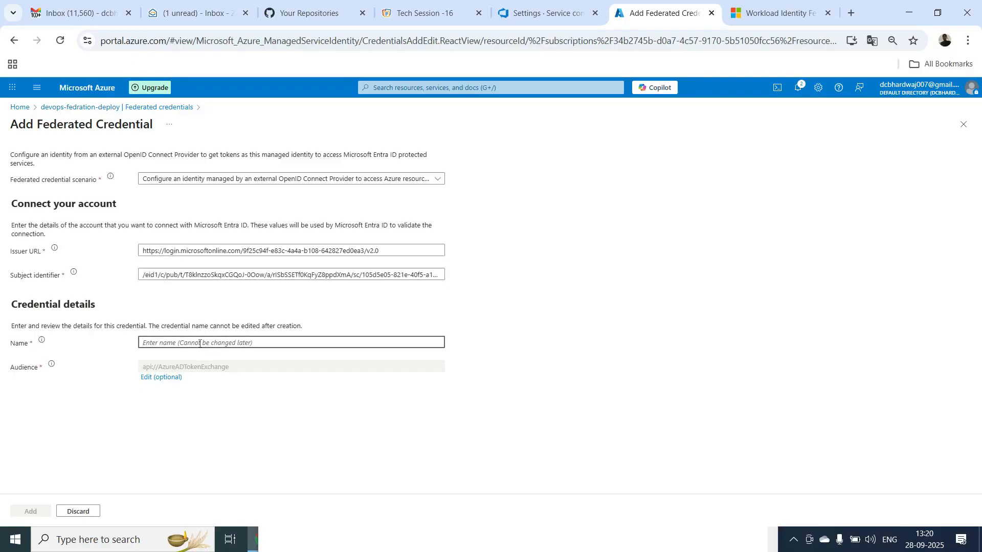
{"action": "type", "text": "fe"}
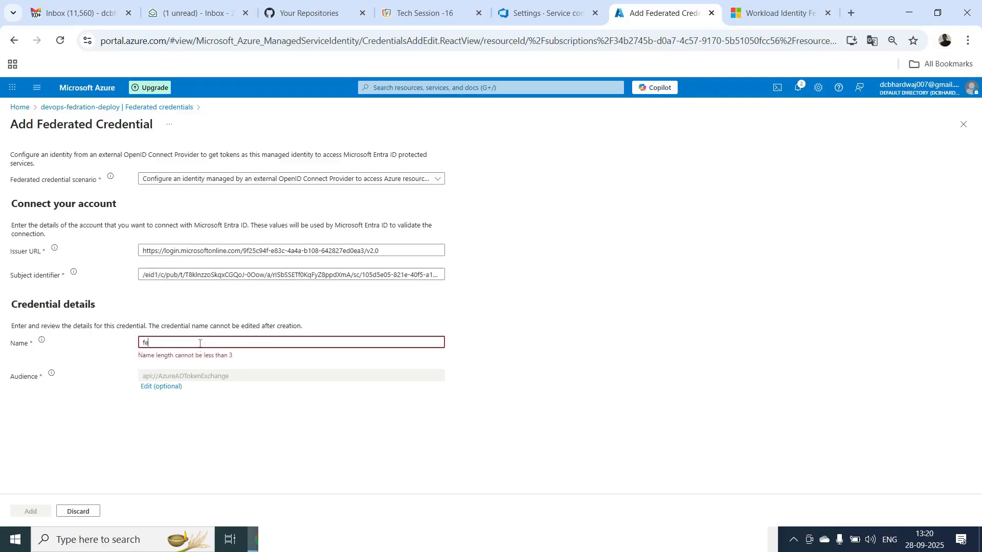
{"action": "type", "text": "dration"}
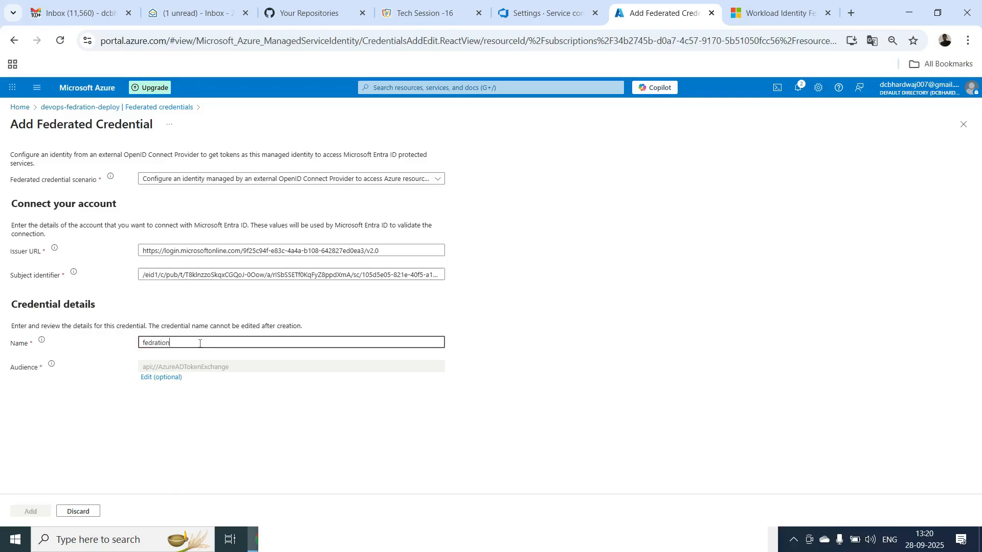
{"action": "type", "text": "-identity"}
{"action": "left_click", "coordinate": [255, 404]}
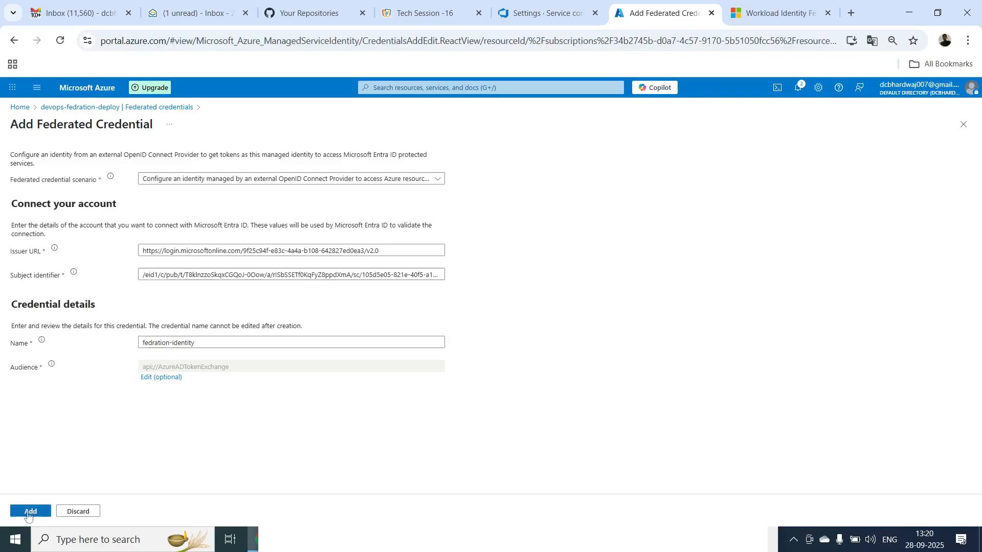
{"action": "left_click", "coordinate": [28, 511]}
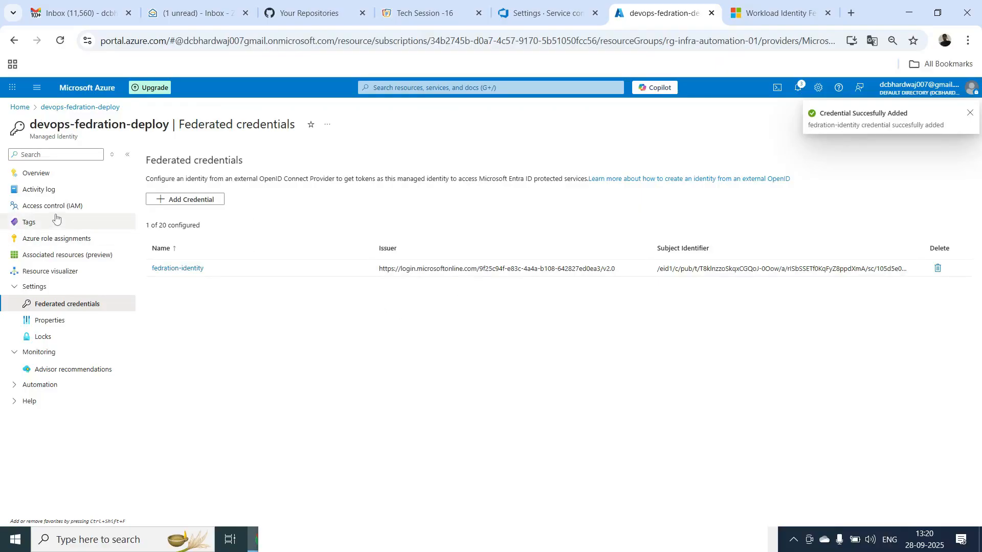
Copy the subscription ID from the devops-fedration-deploy overview in the Azure portal and paste it into the Azure DevOps service connection.
{"action": "left_click", "coordinate": [550, 14]}
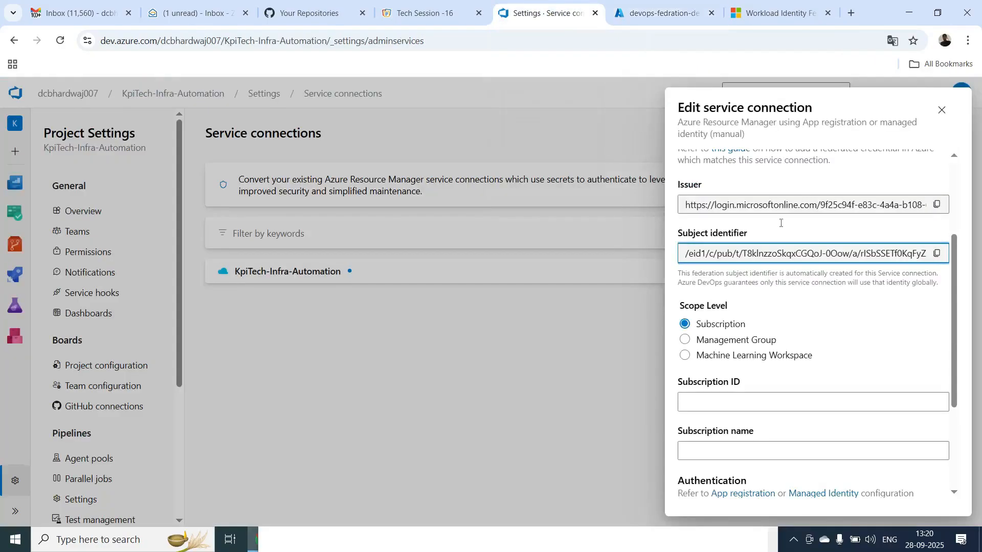
{"action": "scroll", "coordinate": [961, 337], "scroll_direction": "down", "scroll_amount": 3}
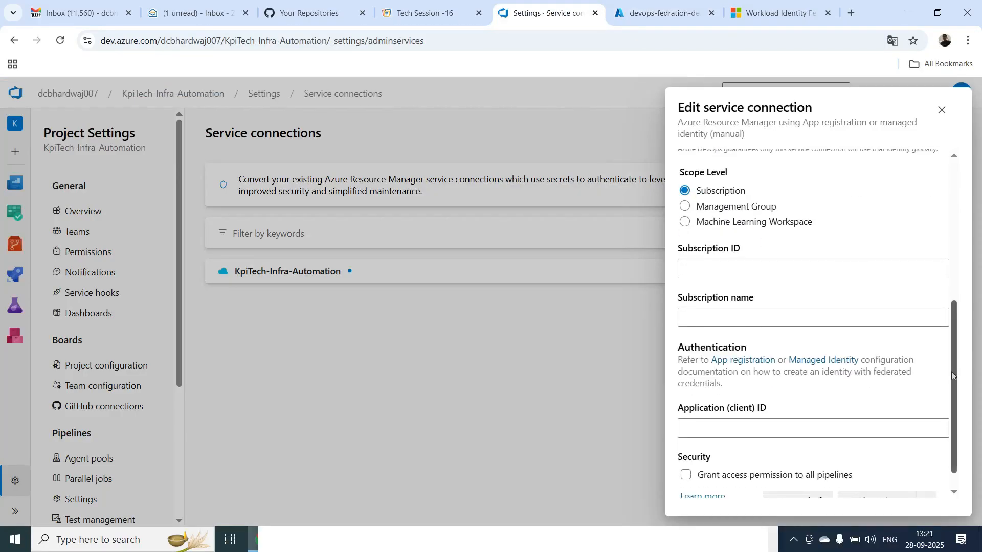
{"action": "scroll", "coordinate": [953, 377], "scroll_direction": "up", "scroll_amount": 2}
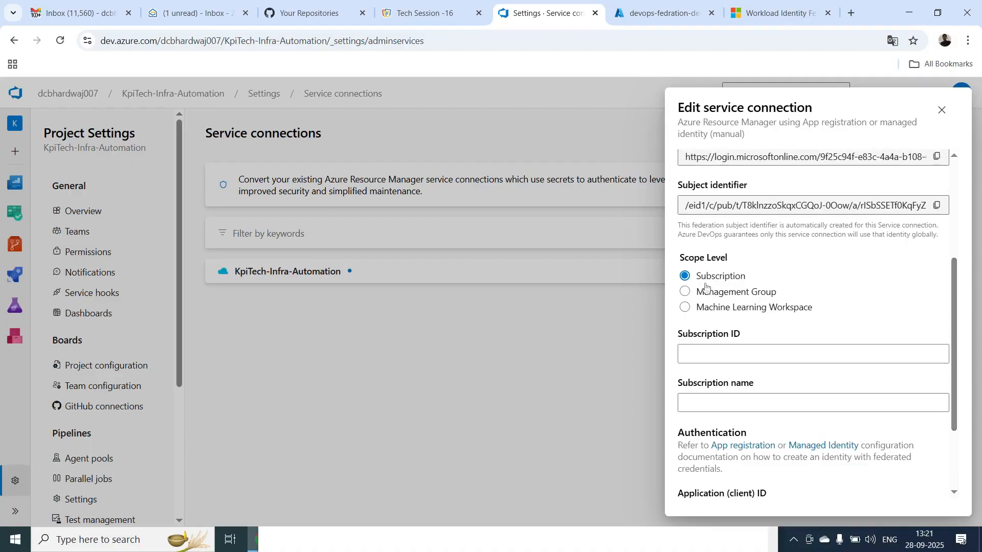
{"action": "left_click", "coordinate": [706, 355]}
{"action": "left_click", "coordinate": [672, 13]}
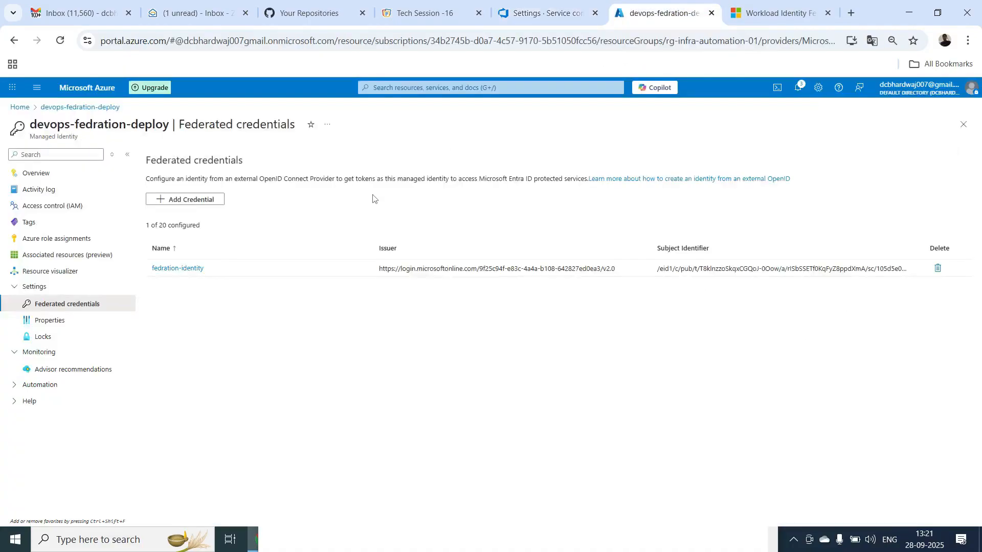
{"action": "left_click", "coordinate": [36, 172]}
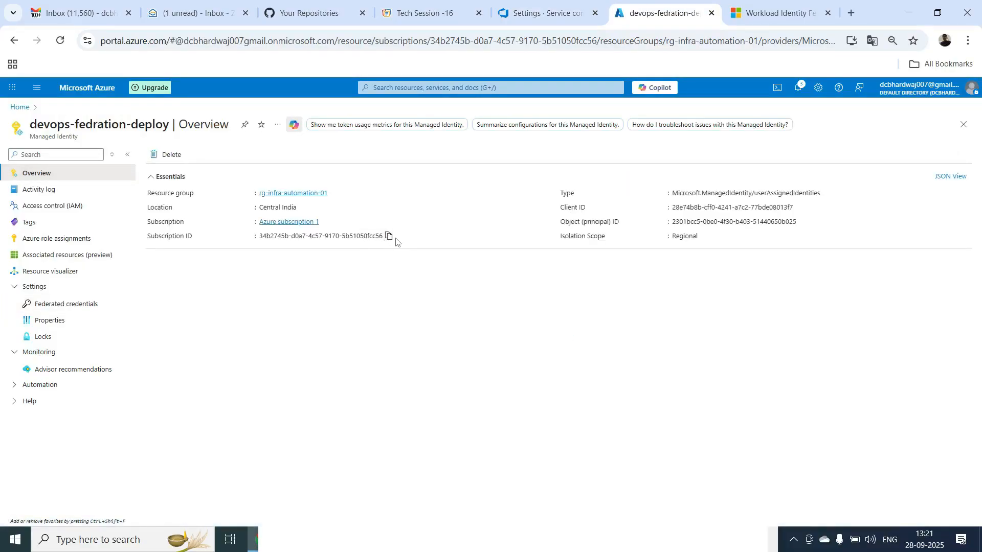
{"action": "left_click", "coordinate": [388, 235]}
{"action": "left_click", "coordinate": [534, 14]}
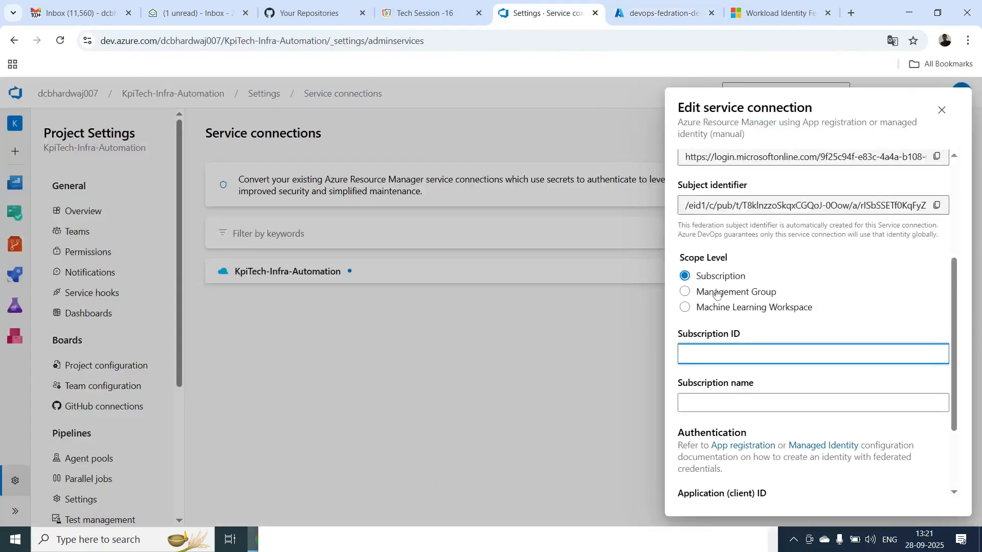
{"action": "key", "text": "ctrl+v"}
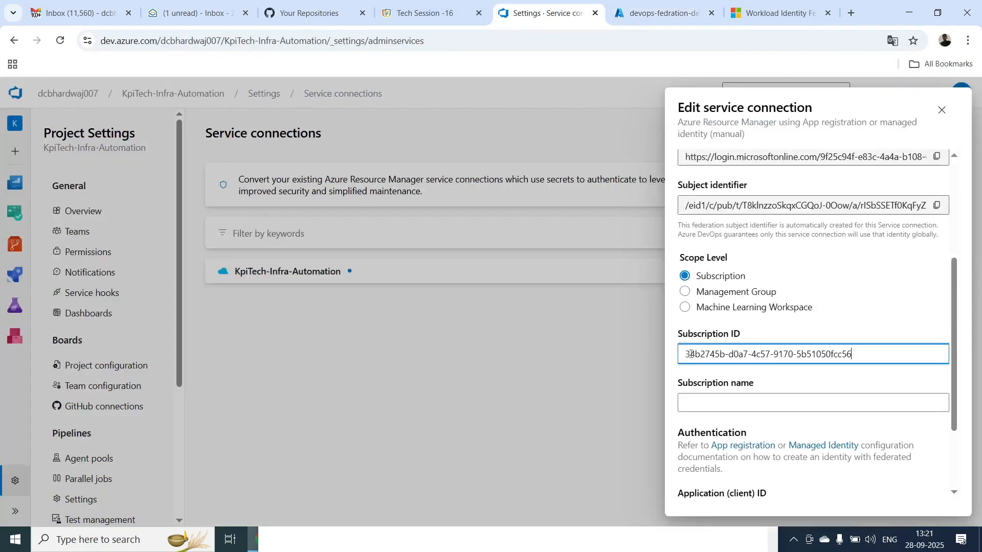
Copy the subscription name Azure subscription 1 from the managed identity's overview and paste it into the service connection's subscription name.
{"action": "left_click", "coordinate": [695, 405]}
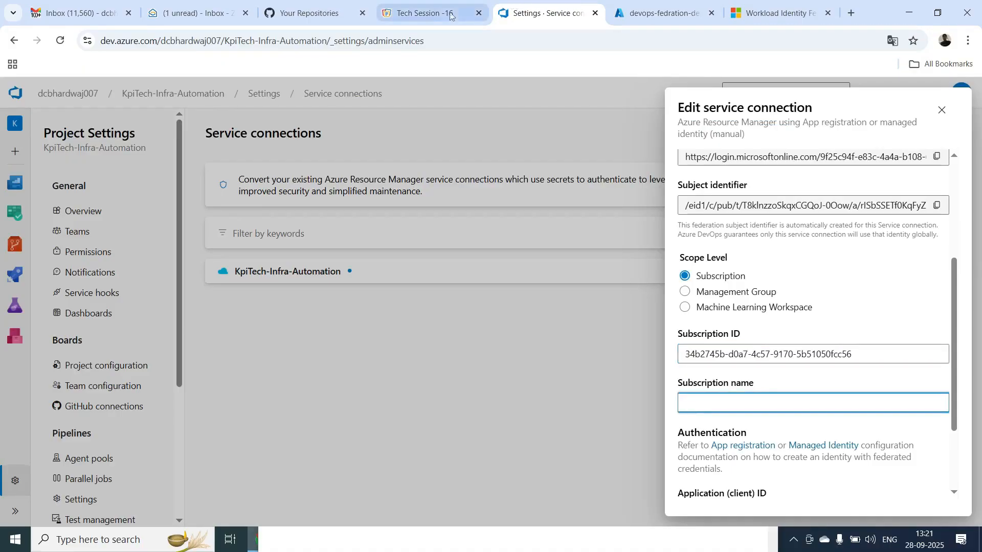
{"action": "left_click", "coordinate": [635, 11]}
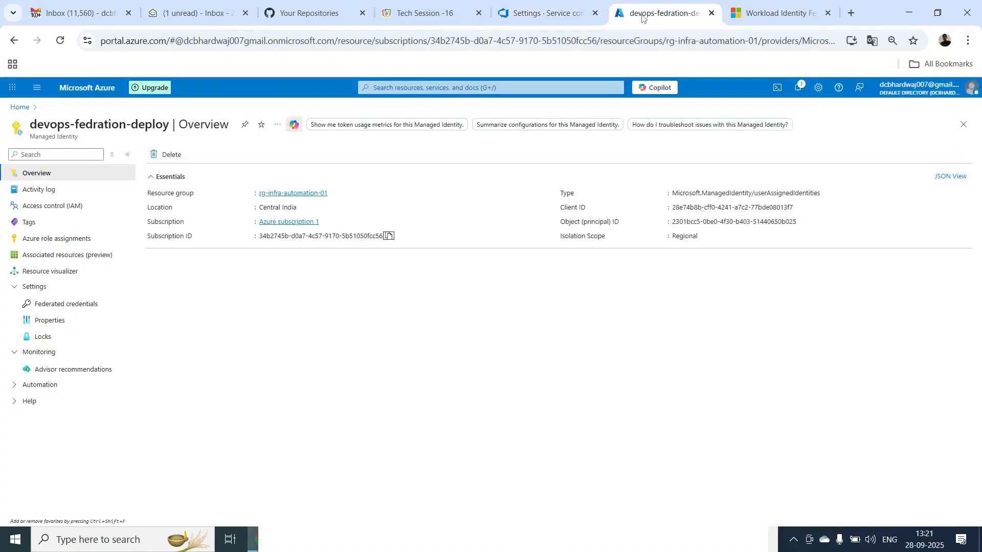
{"action": "left_click", "coordinate": [562, 10]}
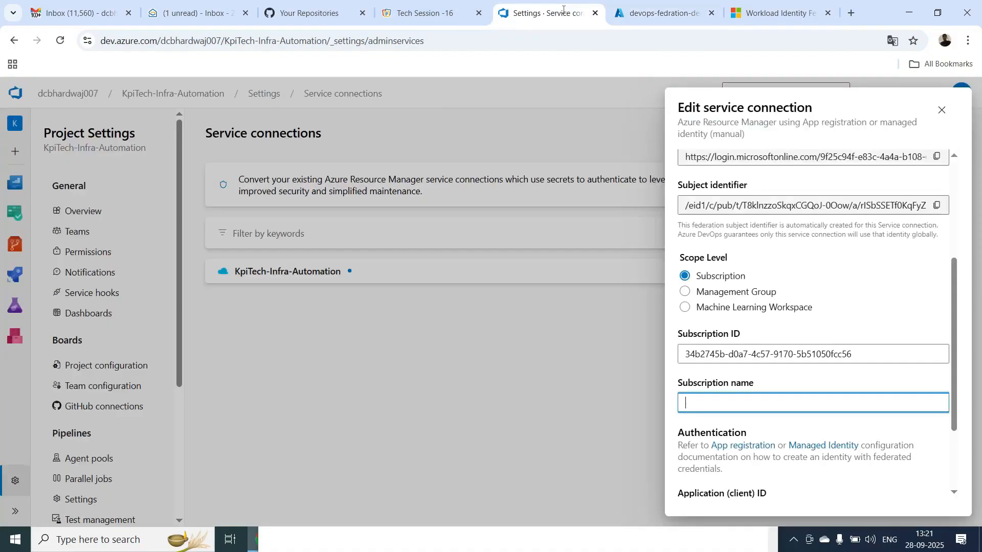
{"action": "left_click", "coordinate": [652, 15]}
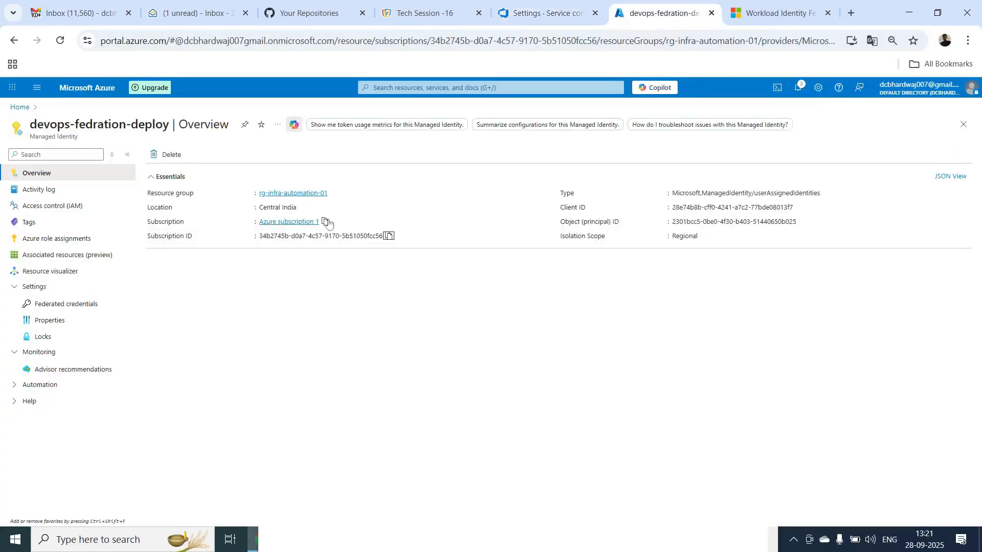
{"action": "left_click", "coordinate": [325, 223]}
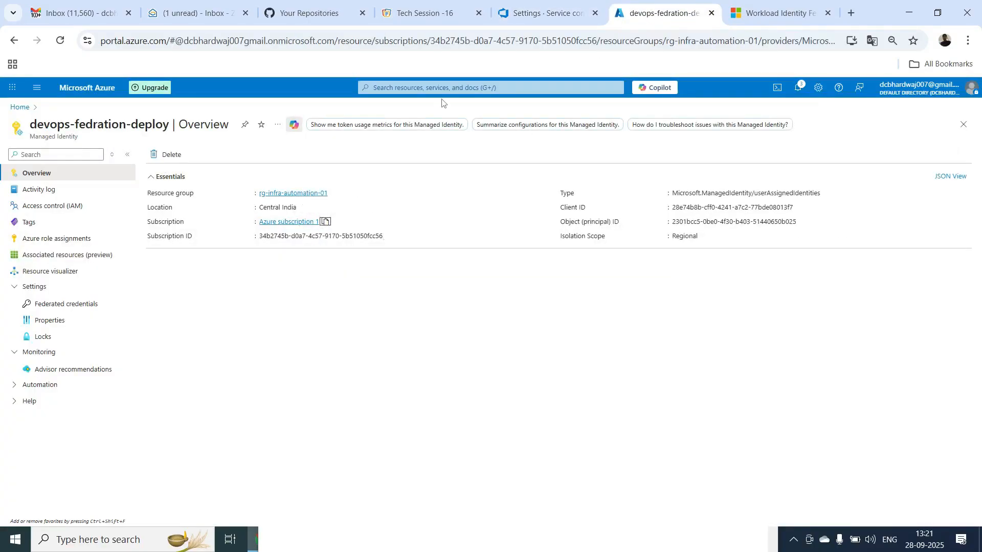
{"action": "left_click", "coordinate": [543, 13]}
{"action": "key", "text": "ctrl+v"}
Copy the managed identity's client ID from the Azure portal and paste it as the service connection's application (client) ID.
{"action": "scroll", "coordinate": [961, 440], "scroll_direction": "down", "scroll_amount": 2}
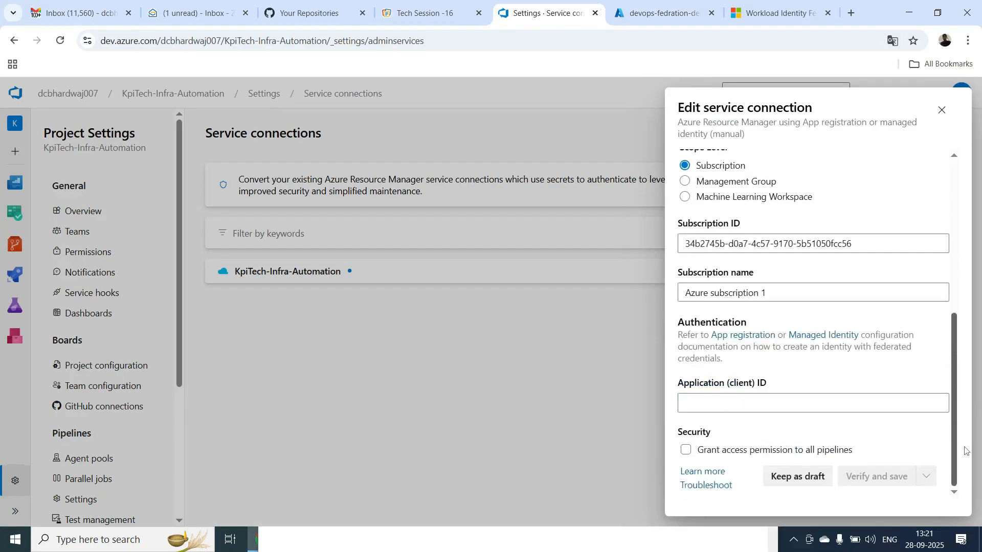
{"action": "left_click", "coordinate": [738, 402]}
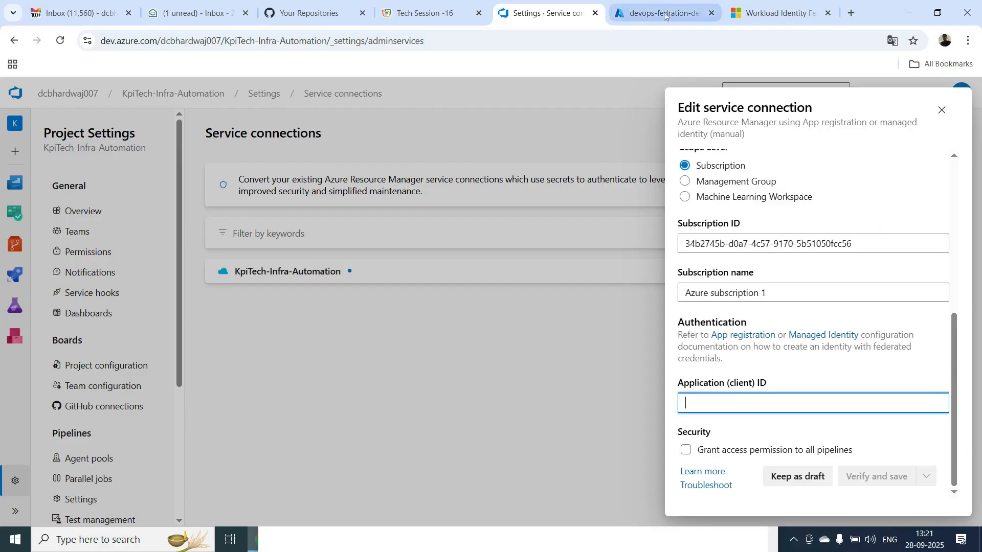
{"action": "left_click", "coordinate": [657, 16]}
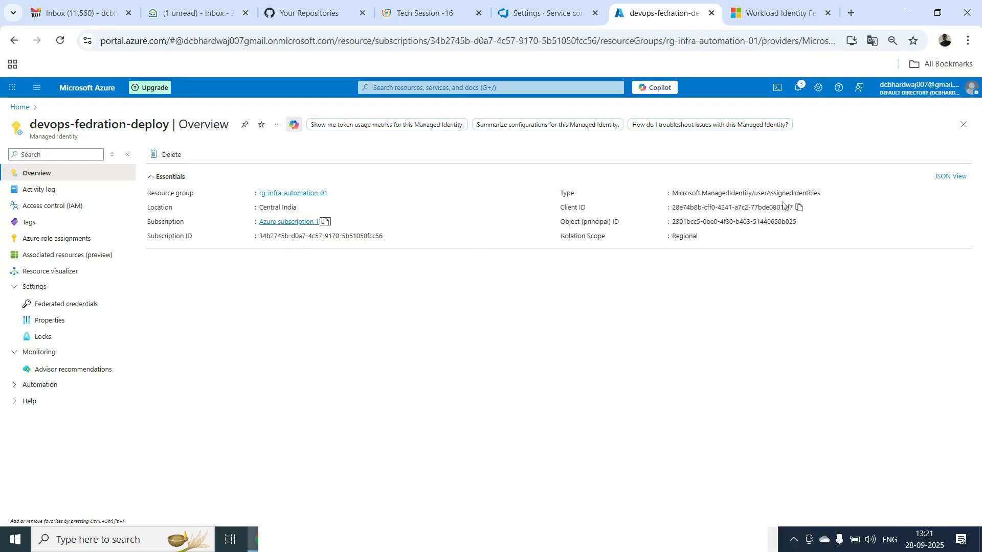
{"action": "left_click", "coordinate": [799, 207]}
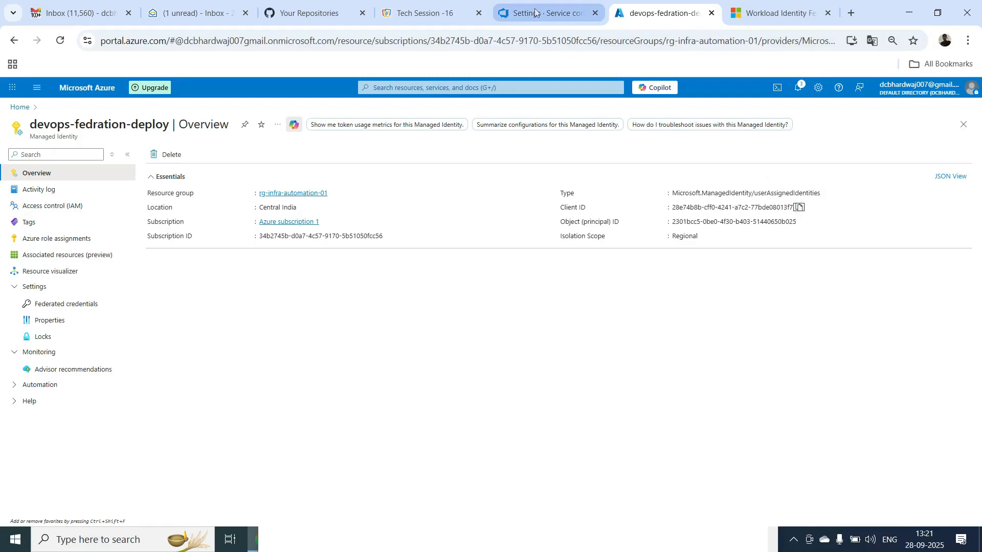
{"action": "left_click", "coordinate": [533, 13]}
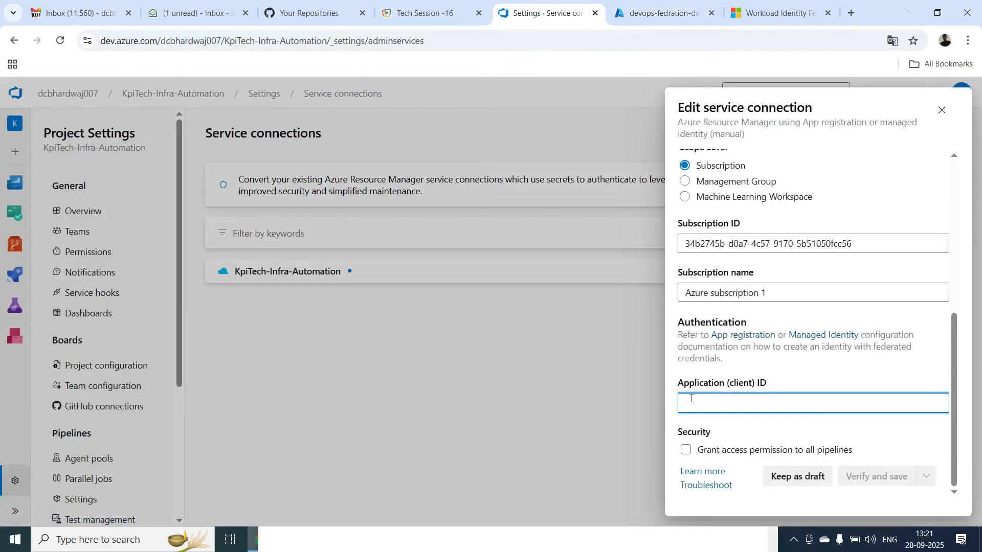
{"action": "key", "text": "ctrl+v"}
Grant the service connection access to all pipelines, verify and save it, and return to the service connections list.
{"action": "left_click", "coordinate": [685, 450]}
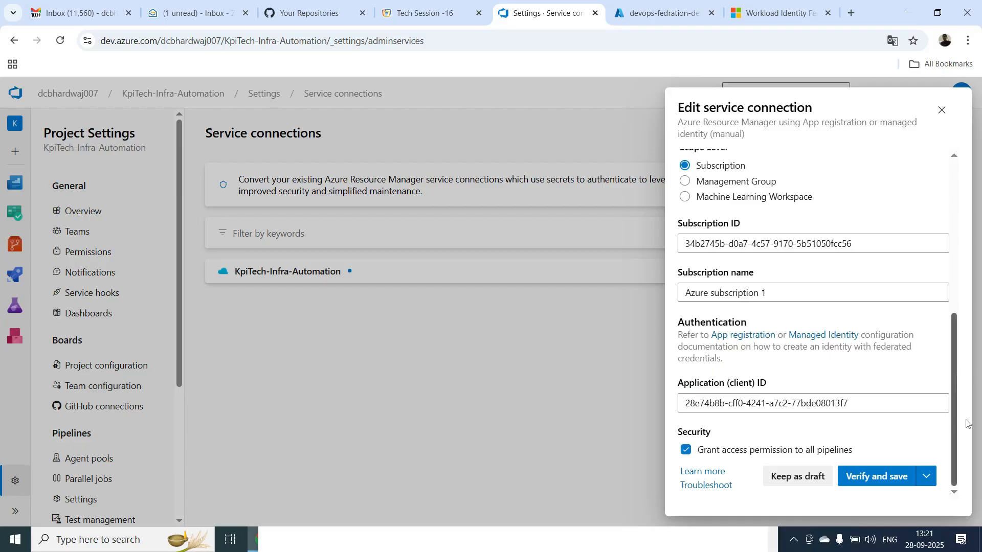
{"action": "left_click", "coordinate": [877, 476]}
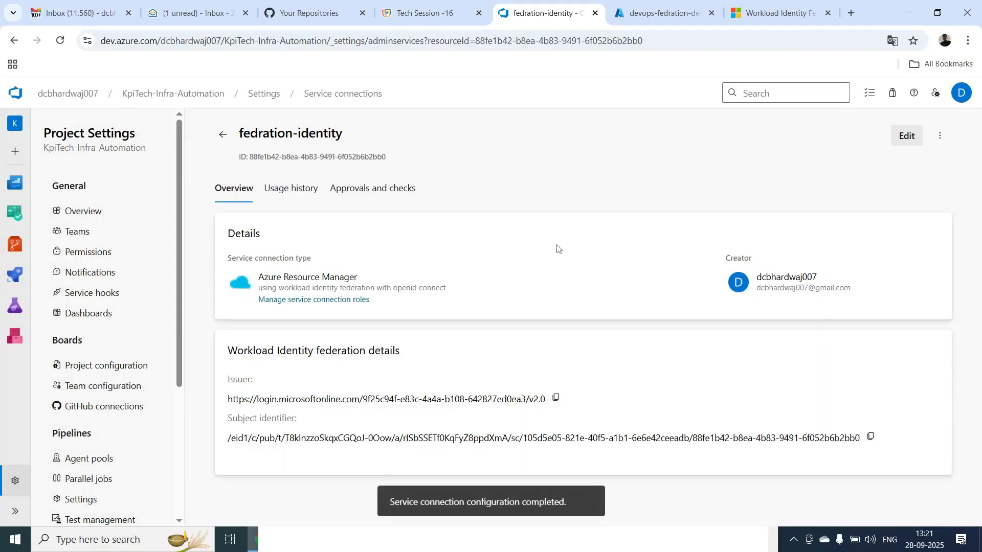
{"action": "left_click", "coordinate": [223, 135]}
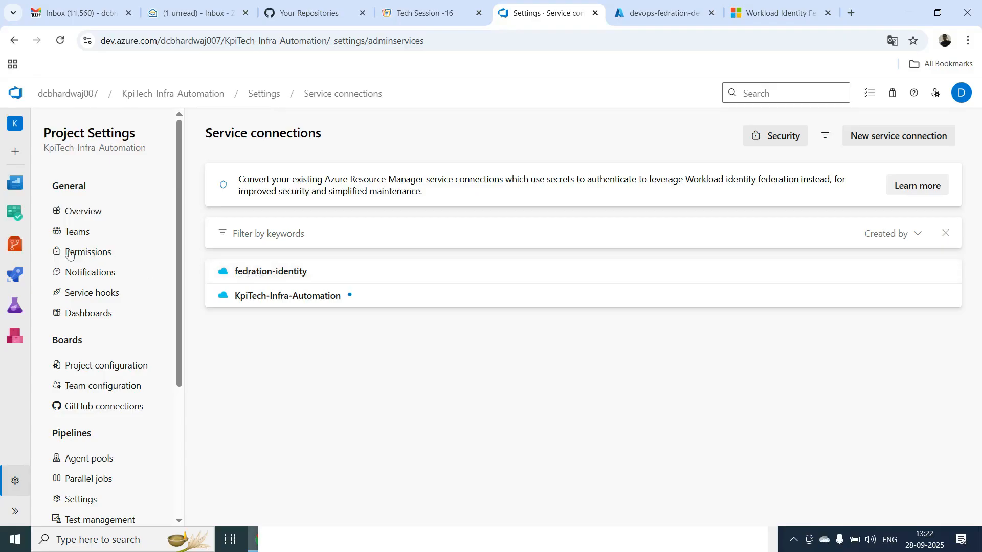
Go to the project's pipelines and check the demo pipeline's YAML definition, returning to the pipeline list.
{"action": "left_click", "coordinate": [20, 280]}
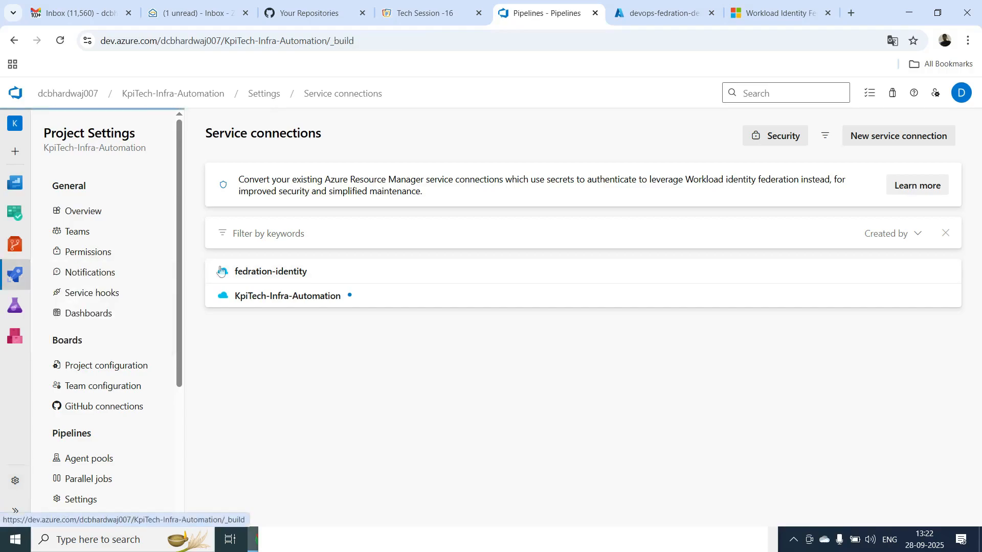
{"action": "left_click", "coordinate": [254, 276]}
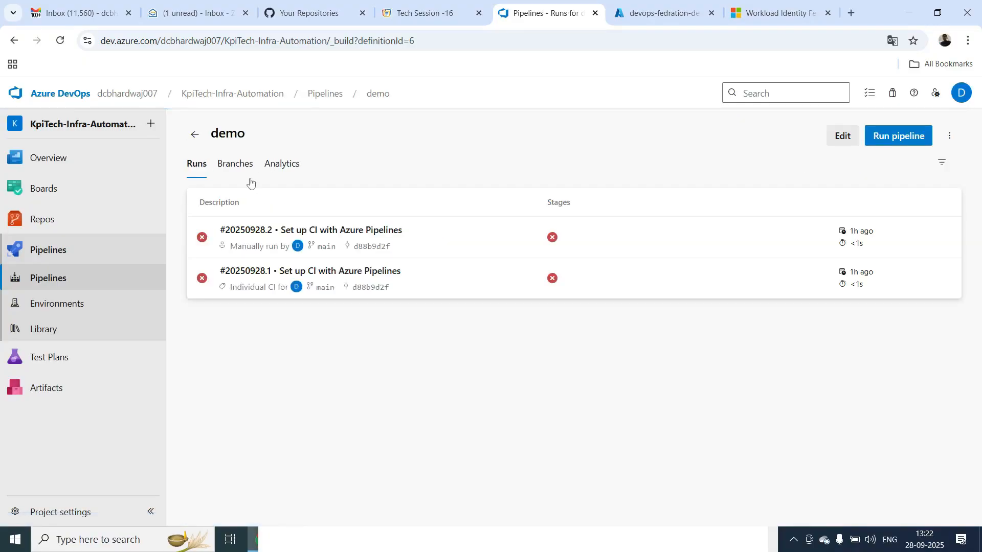
{"action": "left_click", "coordinate": [843, 137]}
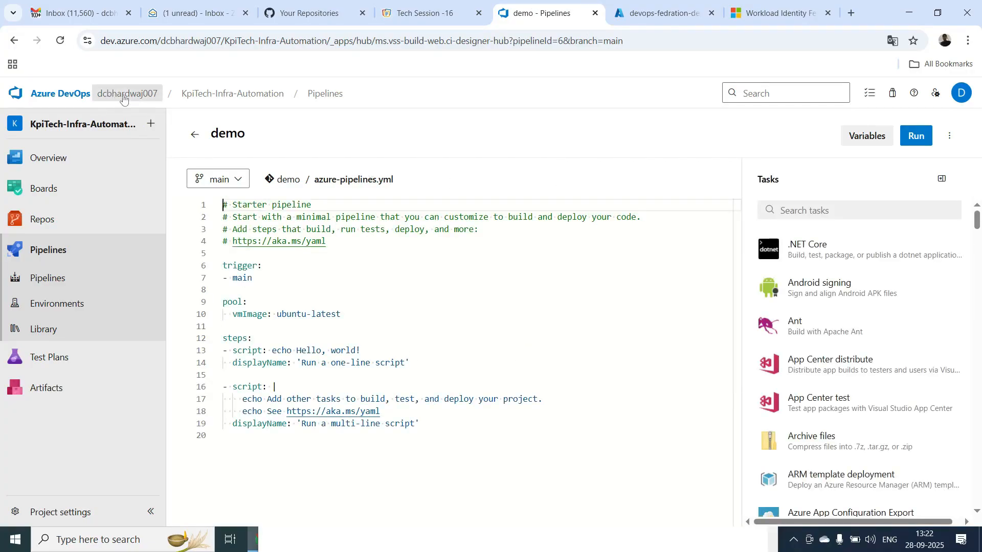
{"action": "left_click", "coordinate": [196, 137]}
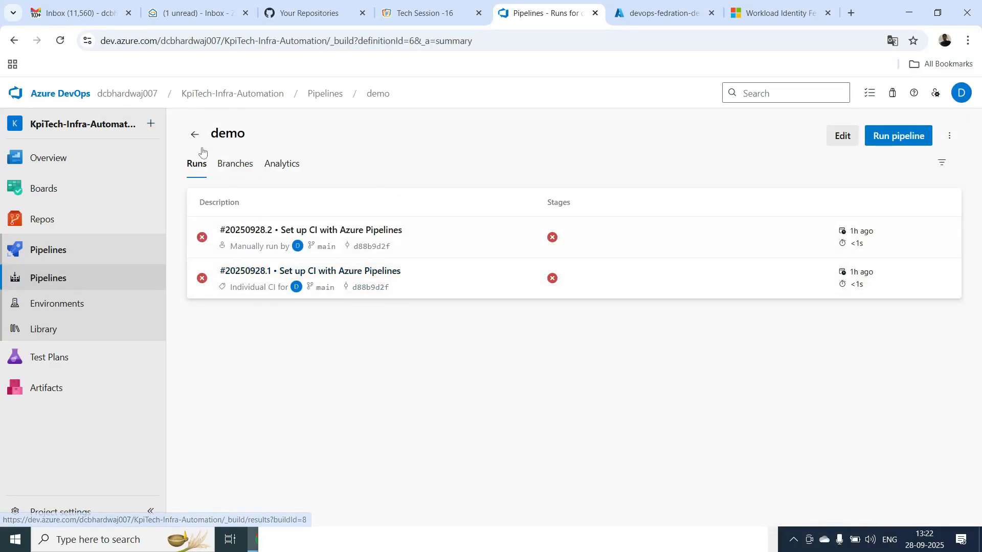
{"action": "left_click", "coordinate": [195, 134]}
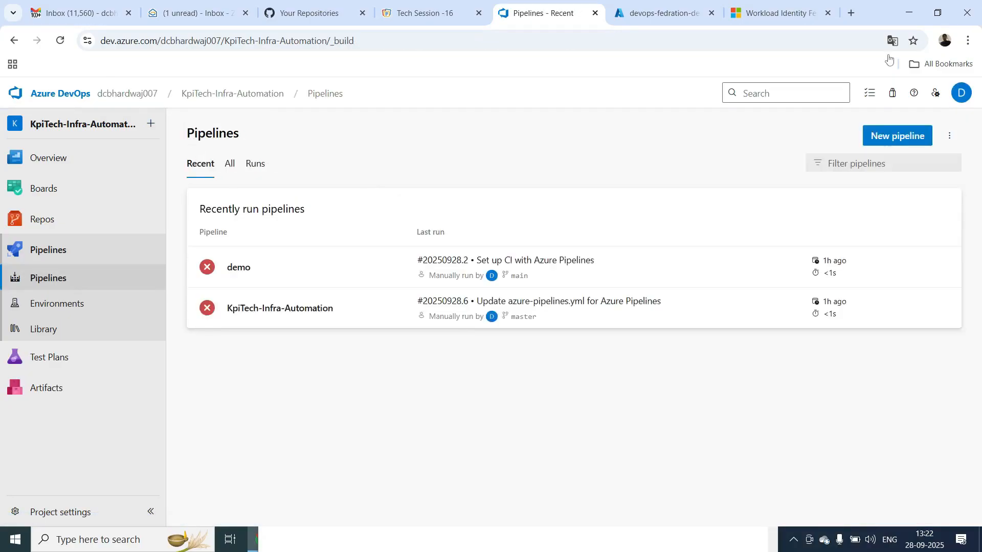
Open the KpiTech-Infra-Automation pipeline's YAML for editing and replace the AzurePowerShell task's azureSubscription value with fedration-identity.
{"action": "left_click", "coordinate": [288, 316]}
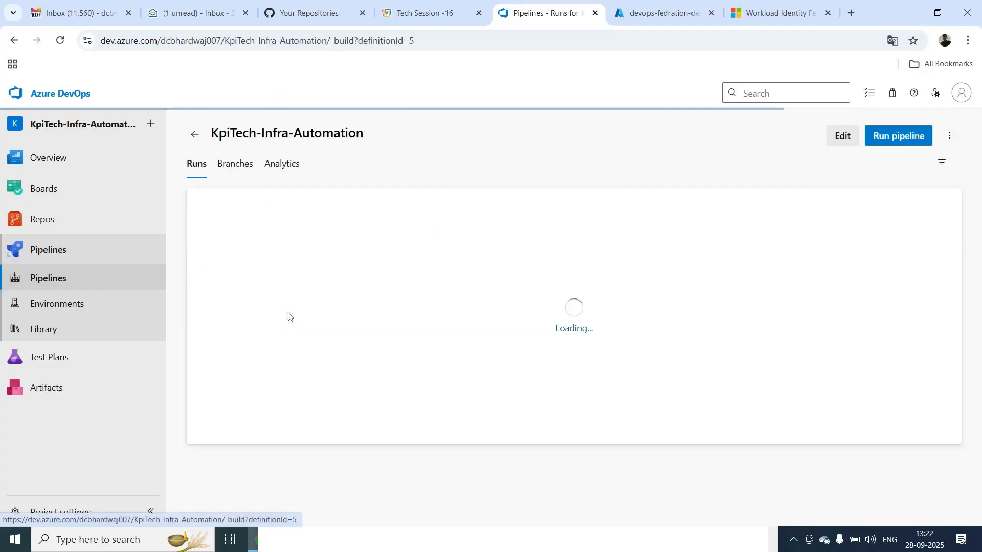
{"action": "left_click", "coordinate": [850, 139]}
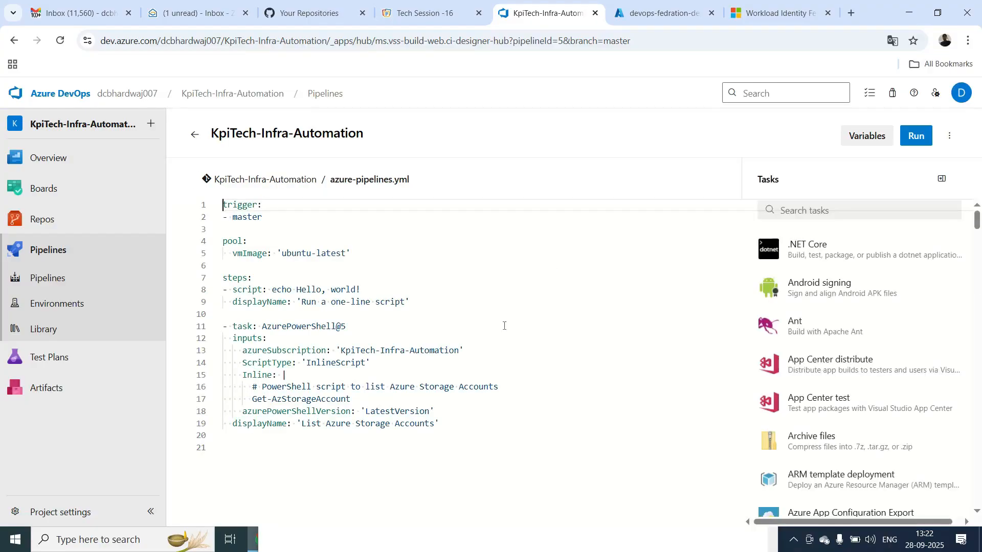
{"action": "left_click_drag", "start_coordinate": [459, 365], "coordinate": [340, 365]}
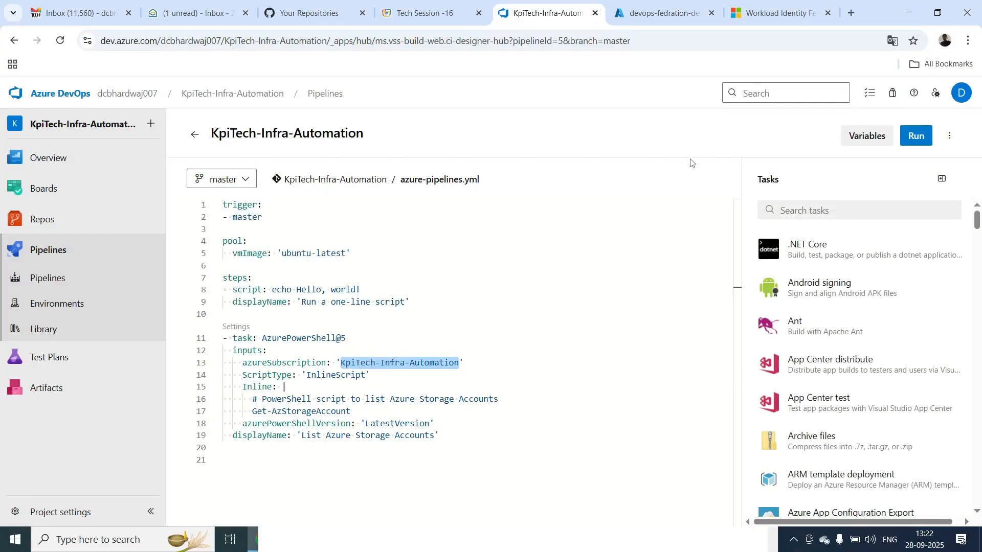
{"action": "key", "text": "BackSpace"}
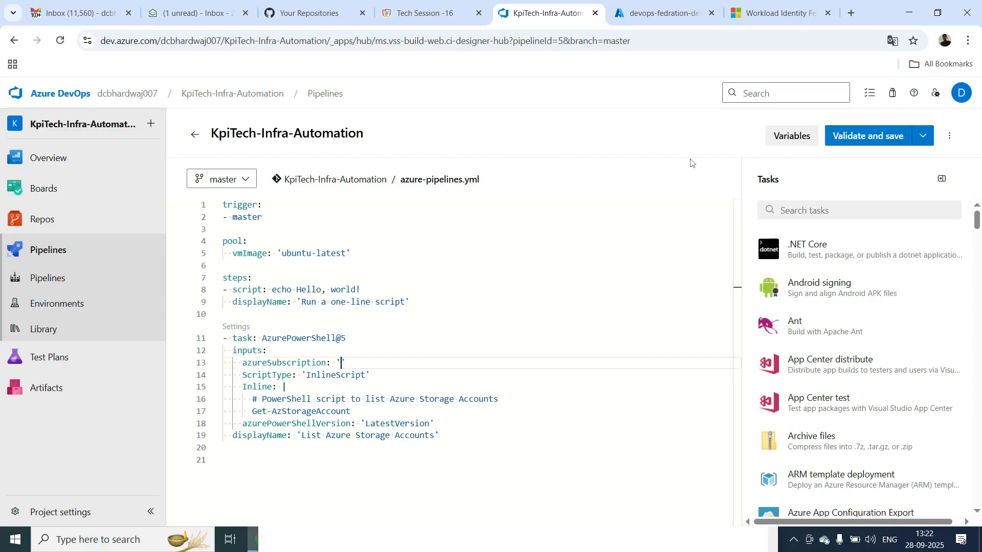
{"action": "left_click", "coordinate": [664, 13]}
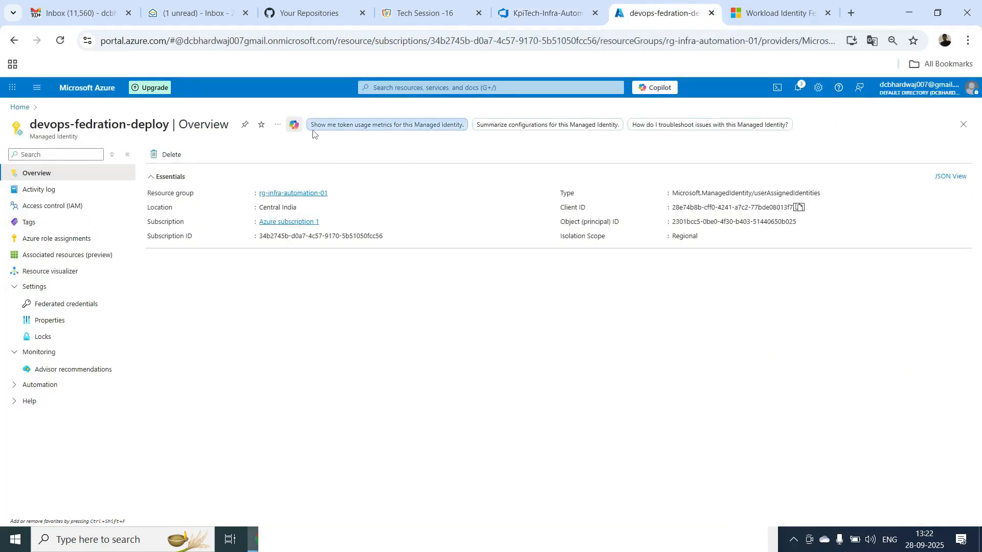
{"action": "left_click", "coordinate": [539, 11]}
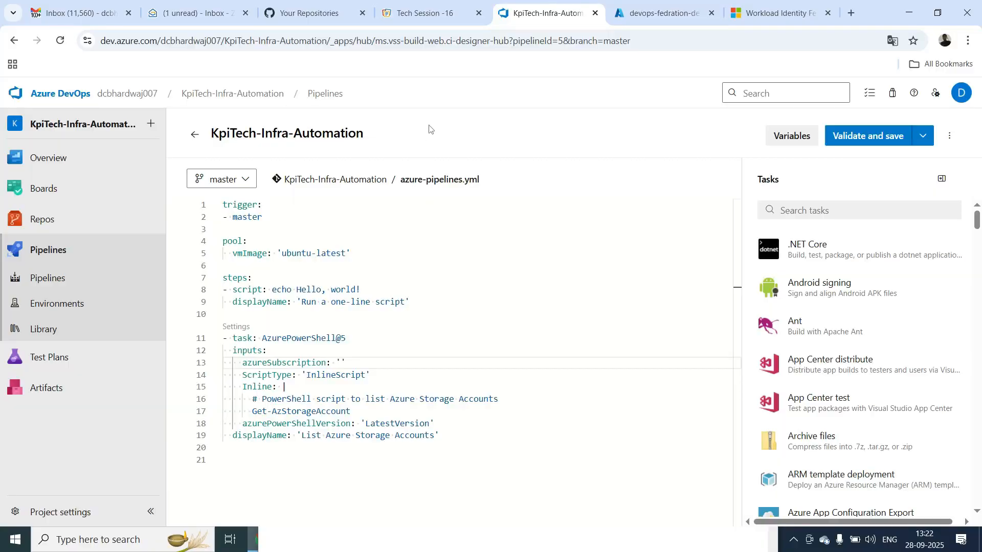
{"action": "left_click", "coordinate": [907, 15]}
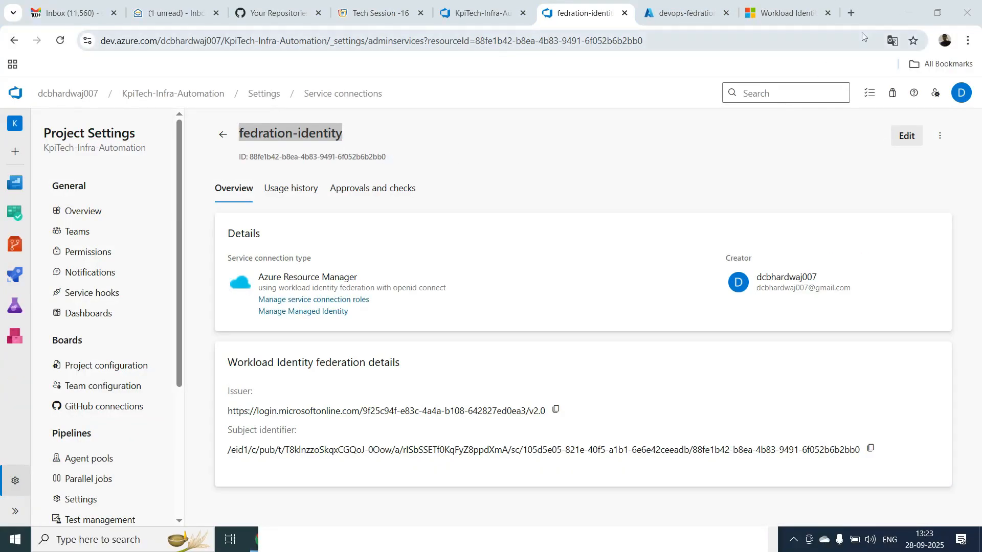
{"action": "left_click", "coordinate": [907, 15]}
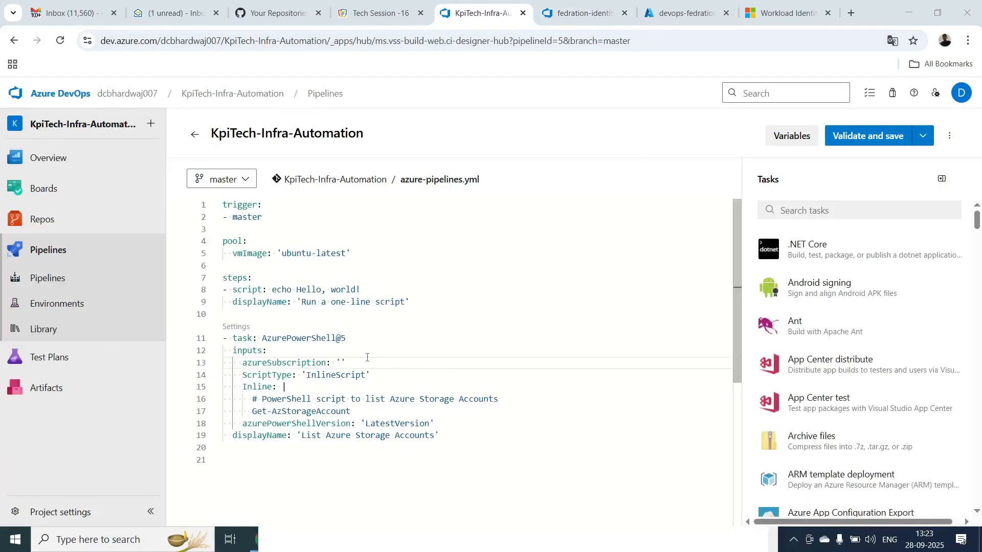
{"action": "left_click", "coordinate": [342, 361]}
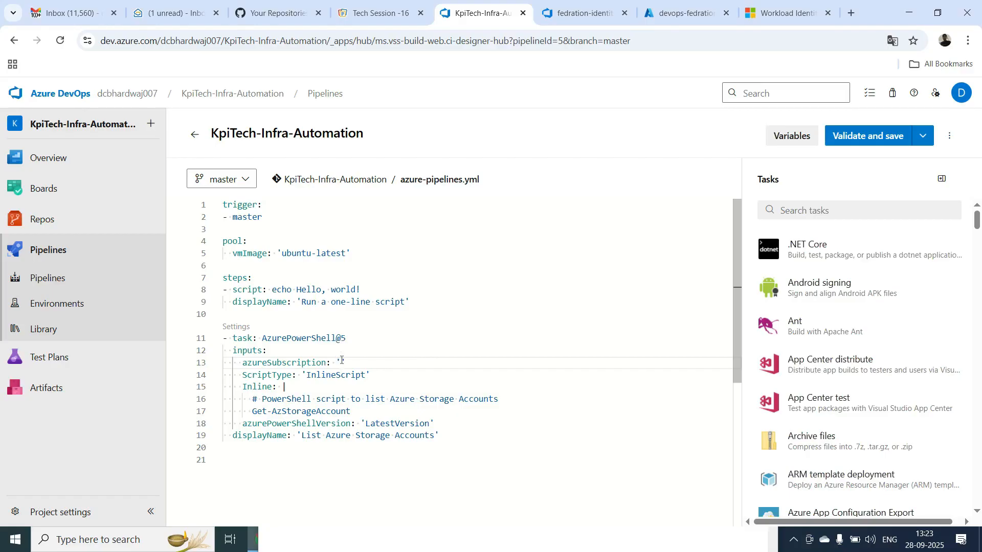
{"action": "key", "text": "ctrl+v"}
Validate the edited azure-pipelines.yml and commit it directly to the master branch with the default commit message.
{"action": "left_click", "coordinate": [854, 139]}
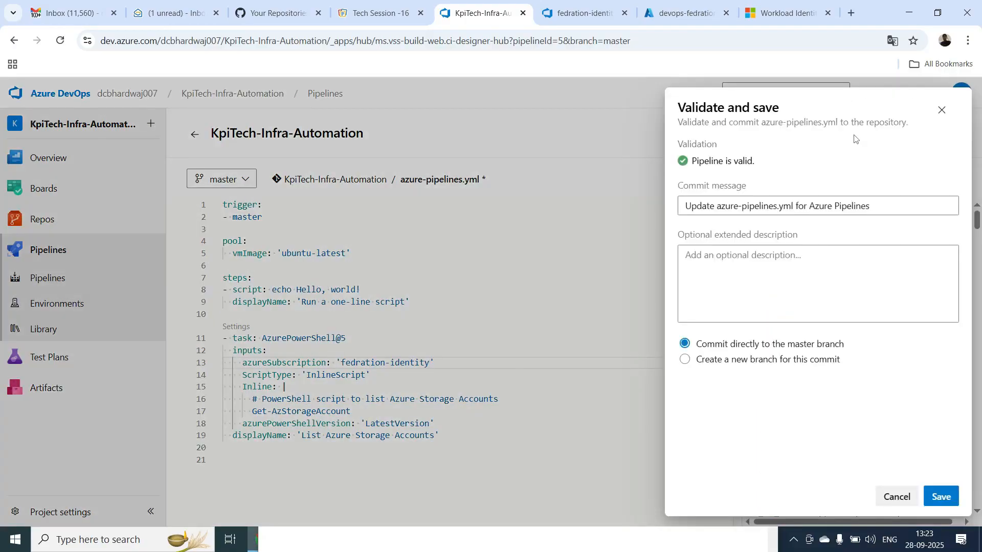
{"action": "left_click", "coordinate": [941, 496]}
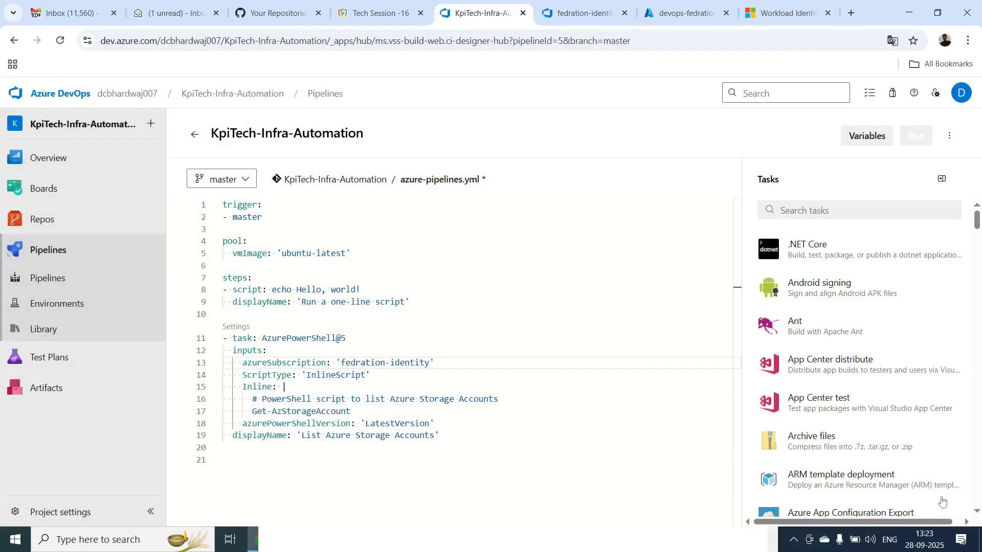
{"action": "left_click", "coordinate": [908, 20]}
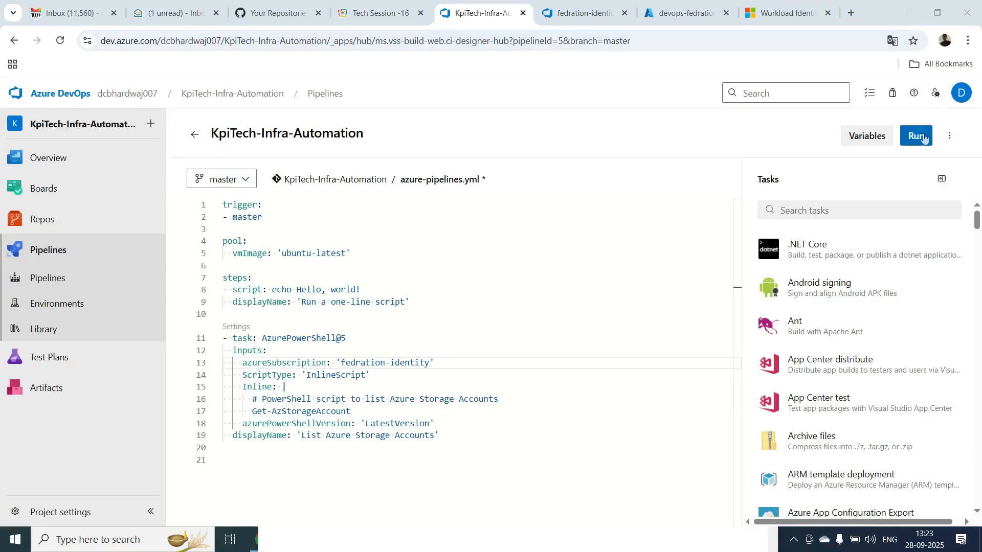
Run the pipeline on the master branch and open the run's job.
{"action": "left_click", "coordinate": [923, 137]}
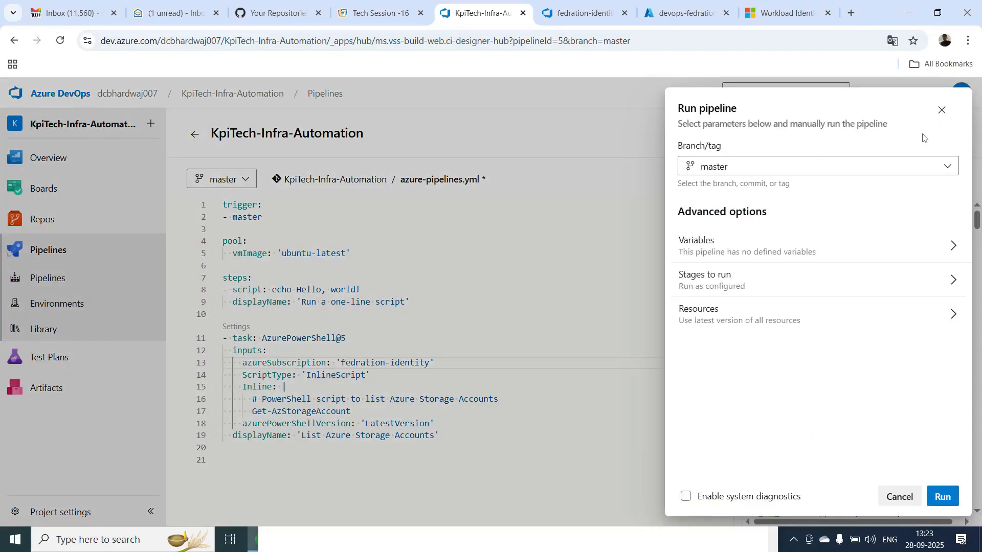
{"action": "left_click", "coordinate": [941, 497]}
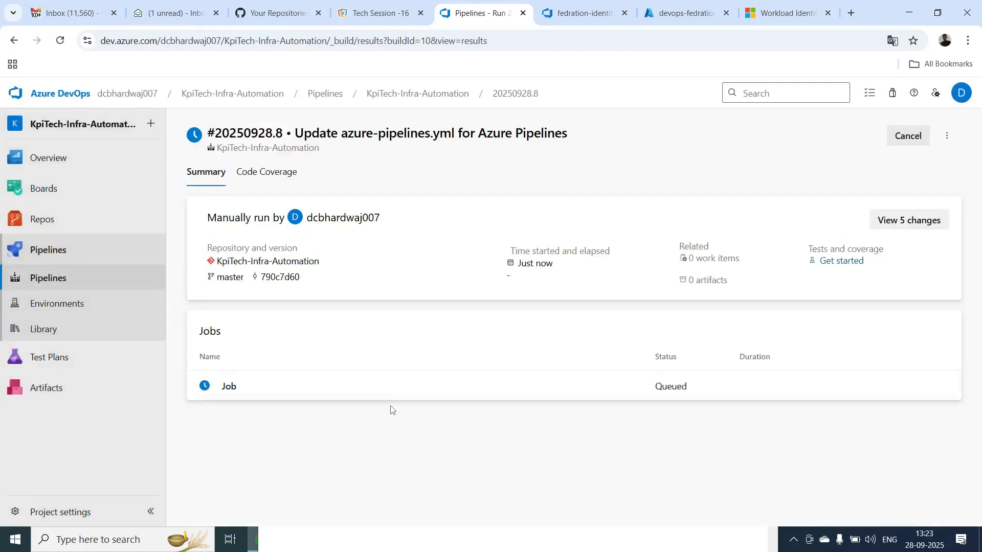
{"action": "left_click", "coordinate": [229, 386]}
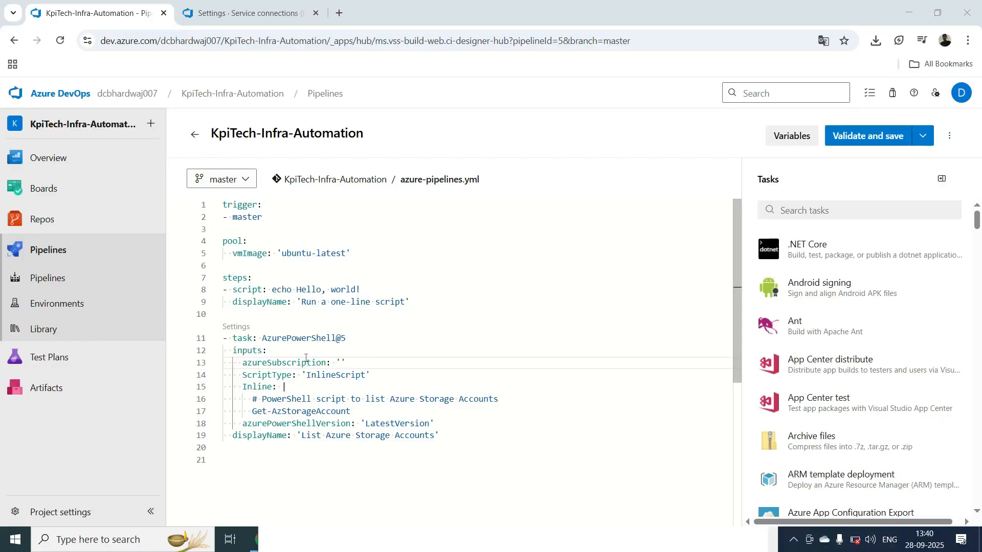
Go from the pipeline's empty azureSubscription value to the KpiTech-Infra-Automation project settings and open the service connections list.
{"action": "left_click", "coordinate": [342, 362]}
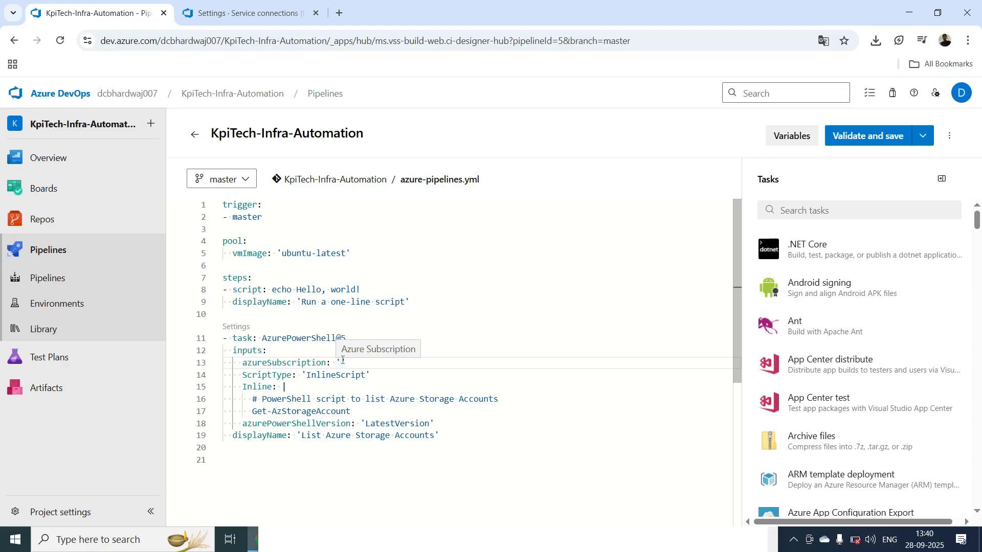
{"action": "left_click", "coordinate": [269, 15]}
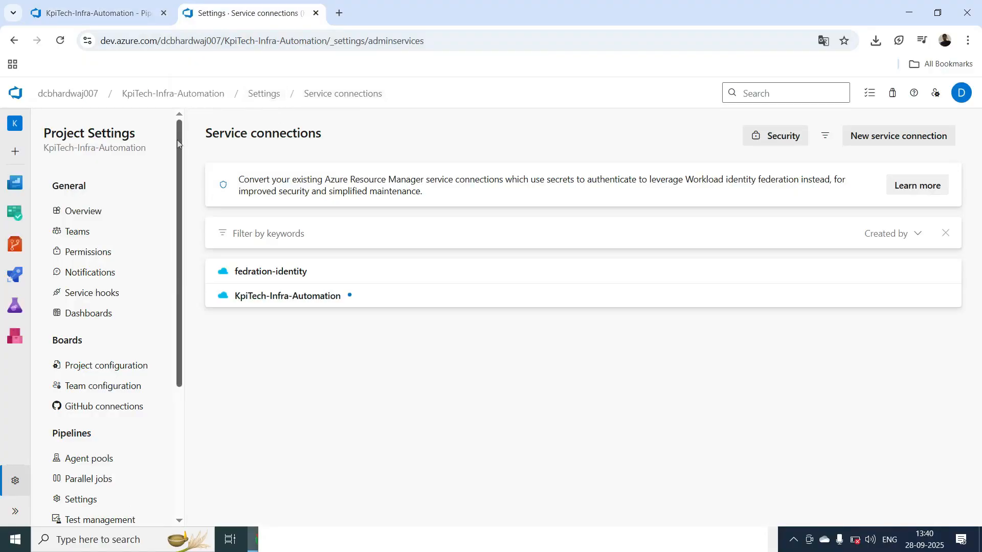
{"action": "left_click", "coordinate": [189, 98]}
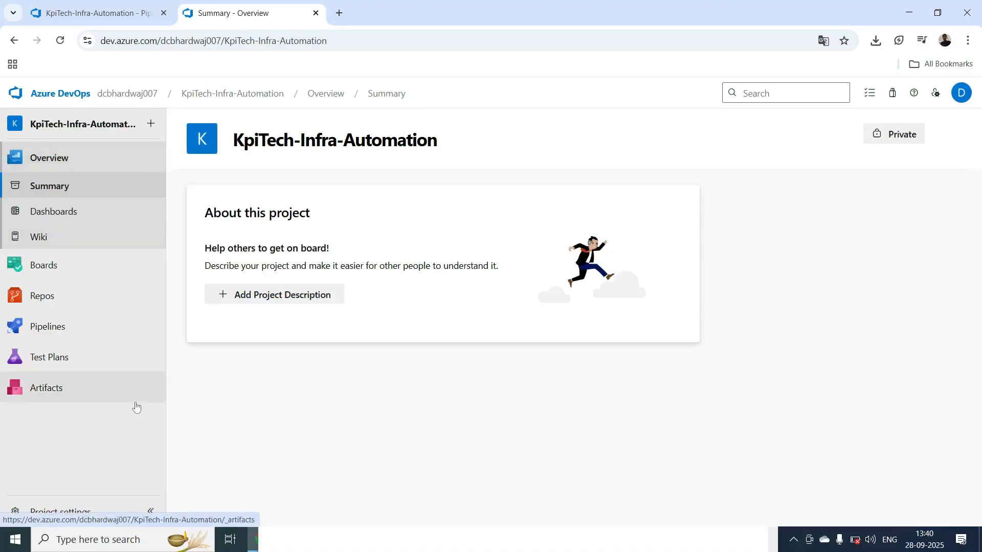
{"action": "left_click", "coordinate": [65, 511]}
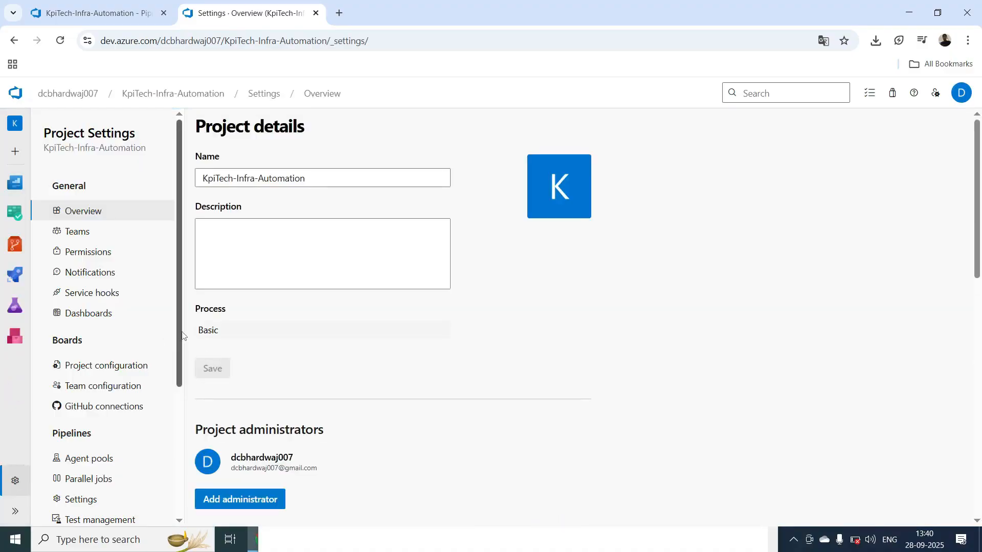
{"action": "scroll", "coordinate": [145, 439], "scroll_direction": "down", "scroll_amount": 2}
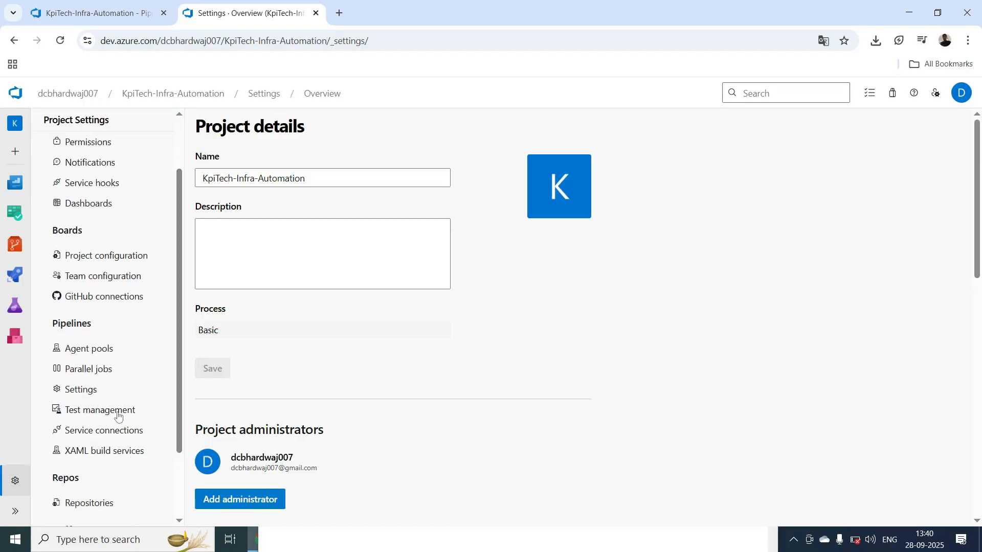
{"action": "left_click", "coordinate": [109, 432]}
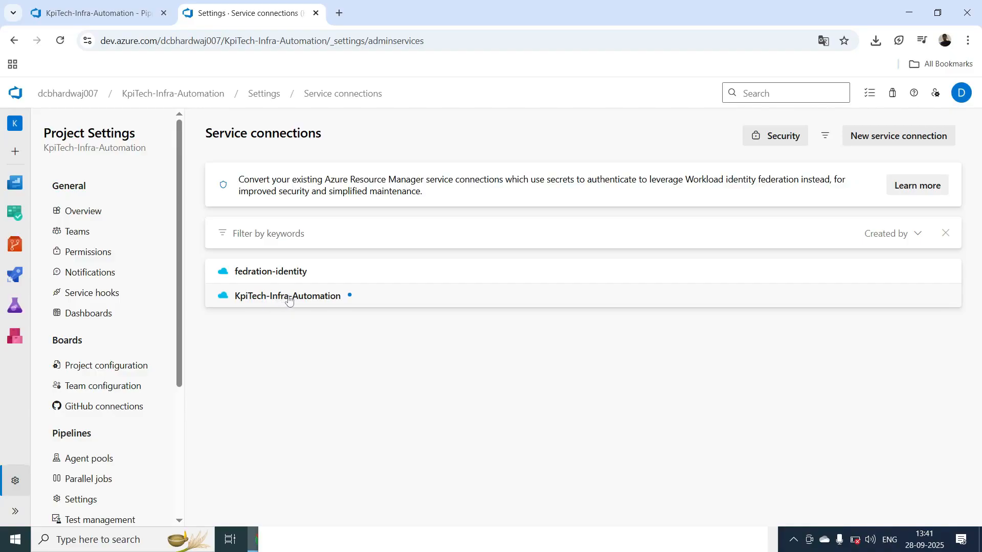
Copy the fedration-identity service connection's name and paste it as the azureSubscription value in the pipeline YAML.
{"action": "left_click", "coordinate": [266, 280]}
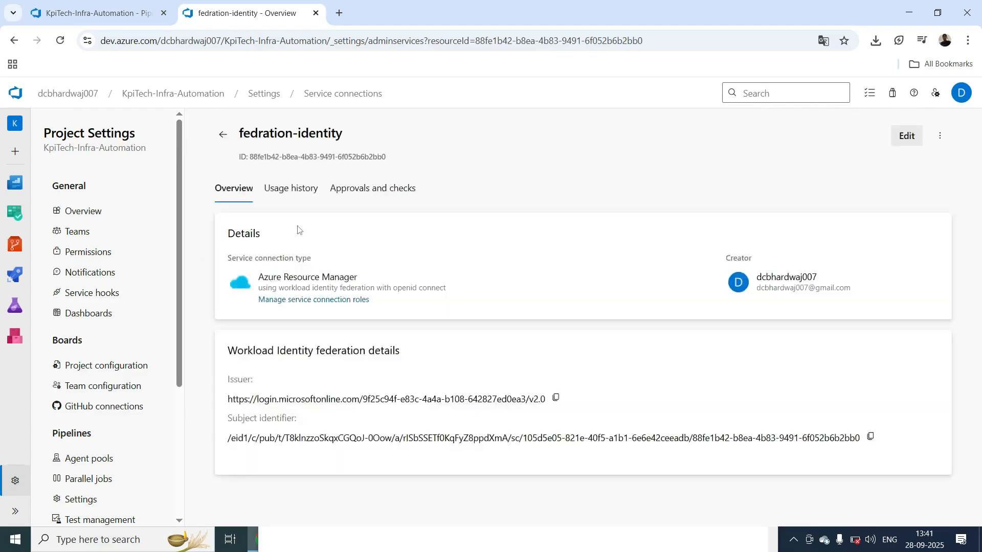
{"action": "left_click_drag", "start_coordinate": [346, 135], "coordinate": [242, 135]}
{"action": "key", "text": "ctrl+c"}
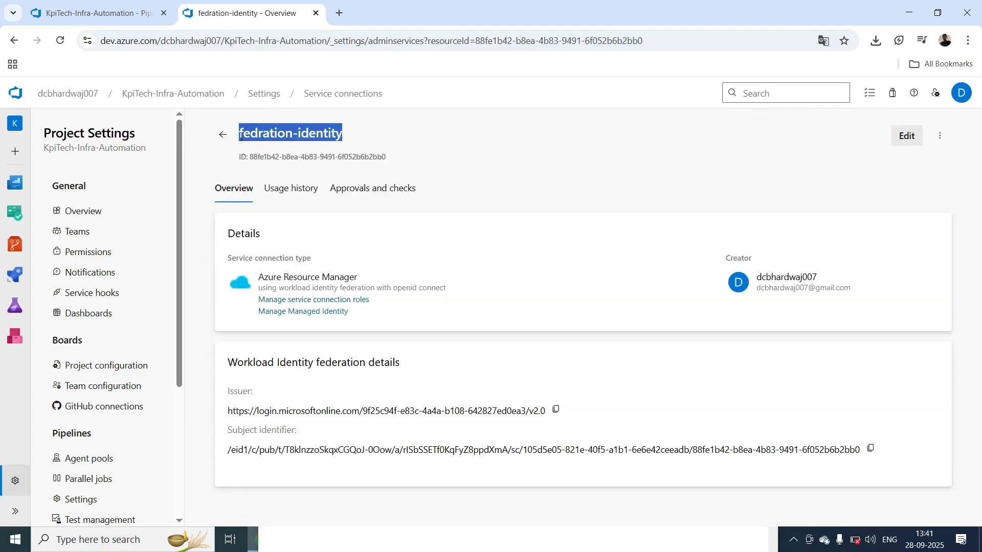
{"action": "left_click", "coordinate": [136, 15]}
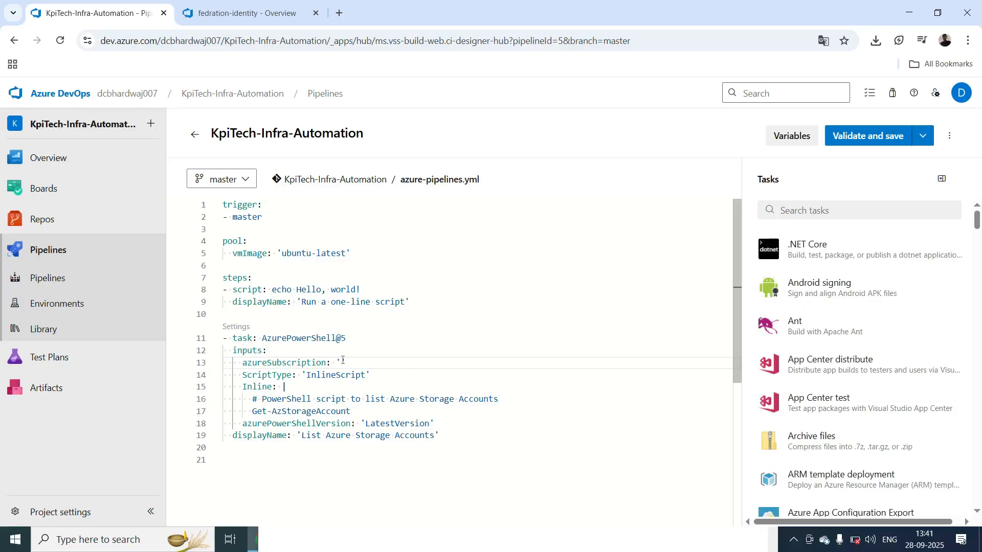
{"action": "key", "text": "ctrl+v"}
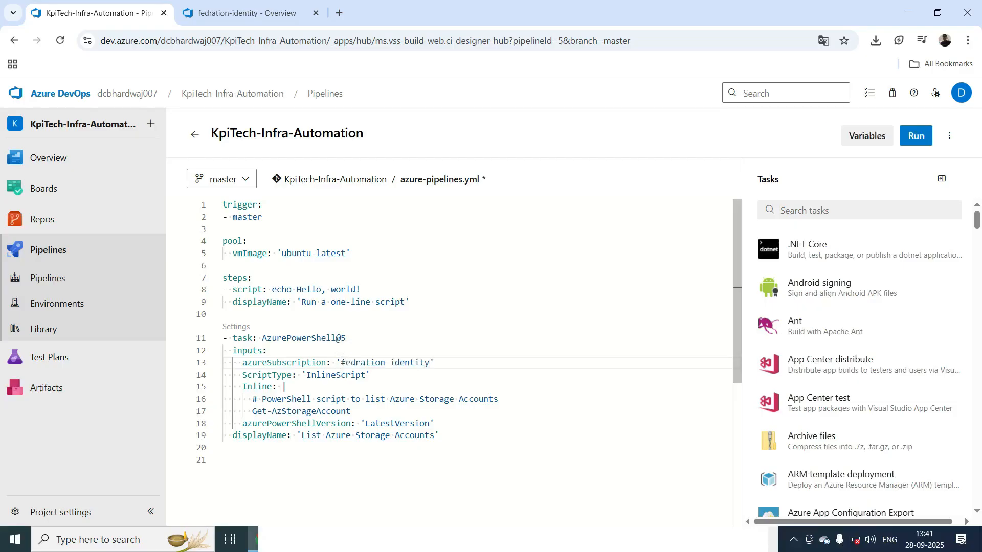
Start another run of the KpiTech-Infra-Automation pipeline from master and open its job log.
{"action": "left_click", "coordinate": [919, 137]}
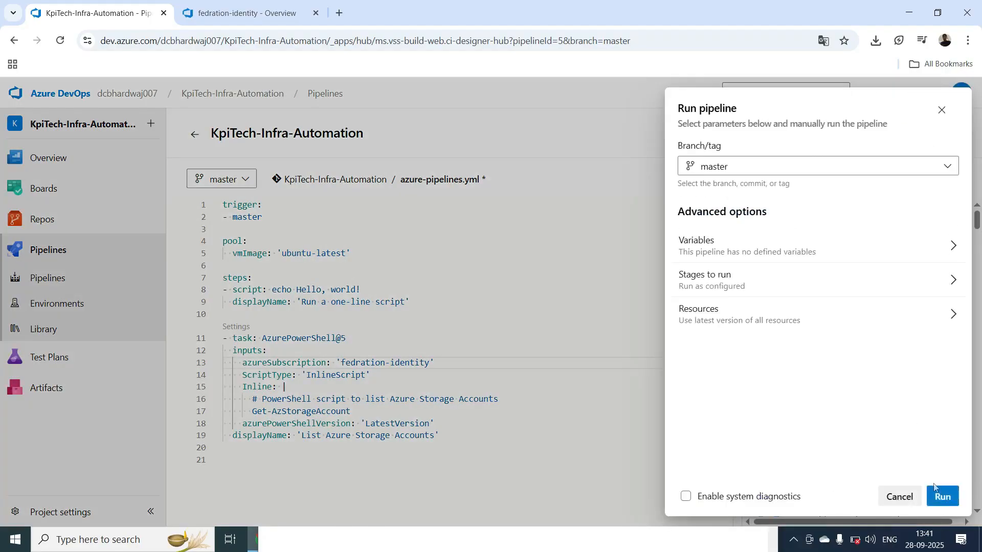
{"action": "left_click", "coordinate": [942, 502]}
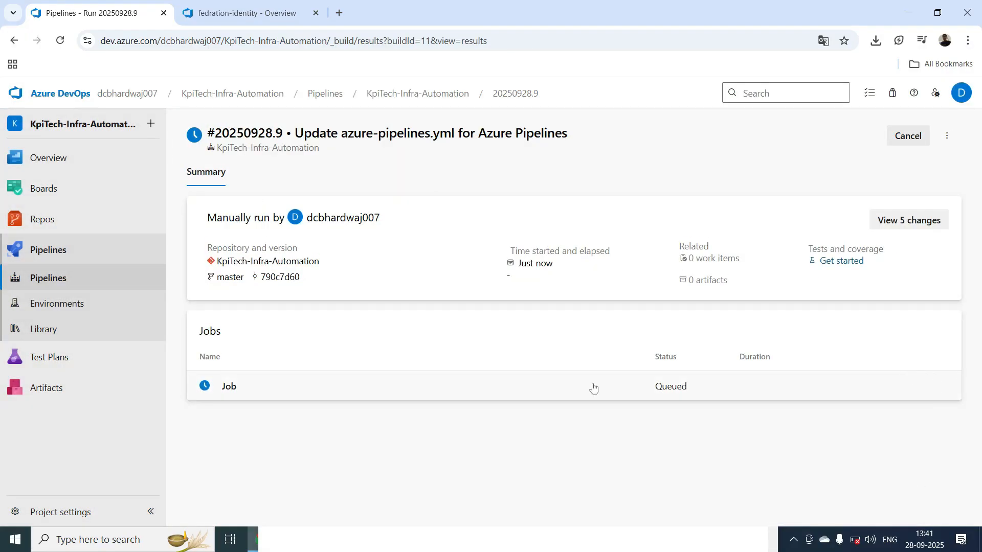
{"action": "left_click", "coordinate": [238, 387]}
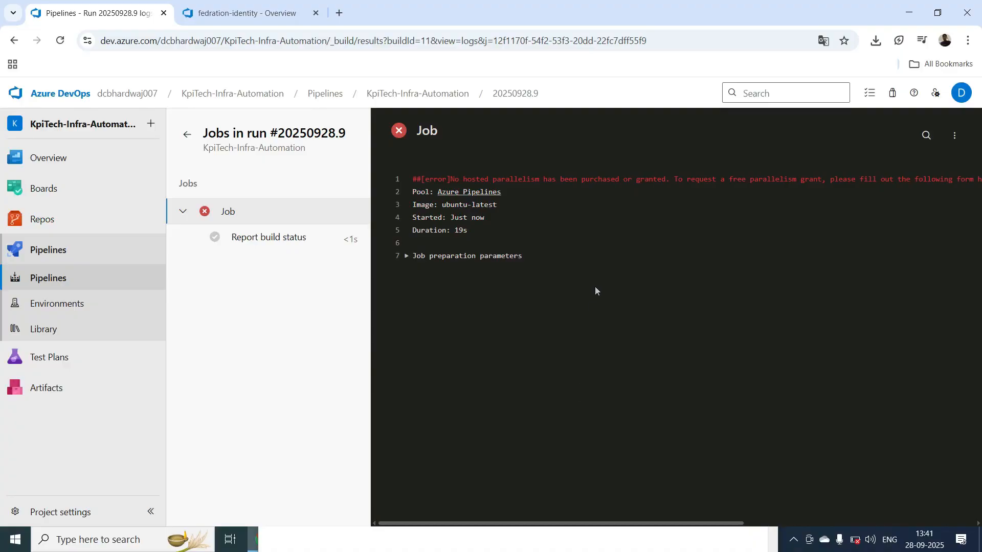
Expand the job preparation parameters, copy the parallelism request form link from the log's error line, and open it in a new browser tab.
{"action": "left_click", "coordinate": [599, 260]}
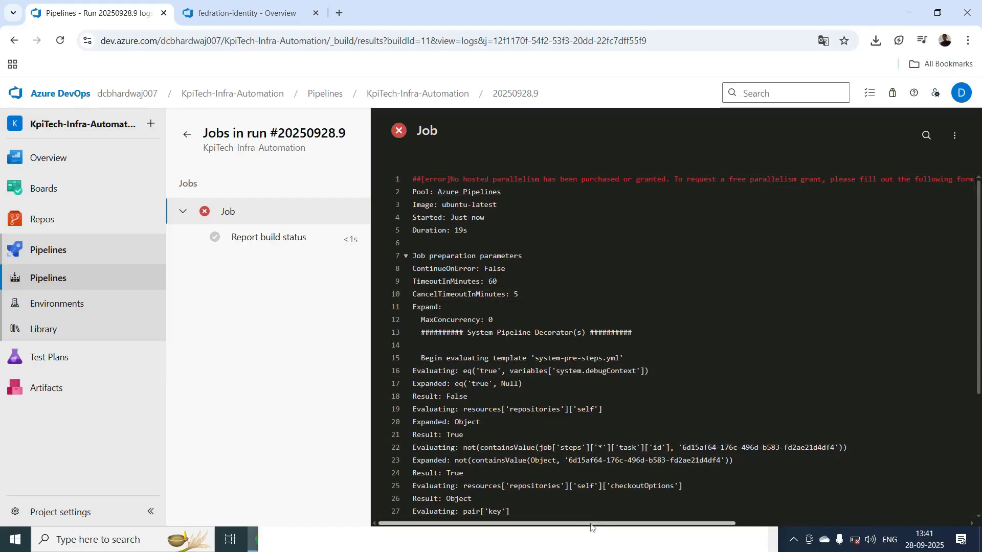
{"action": "left_click_drag", "start_coordinate": [590, 523], "coordinate": [756, 518]}
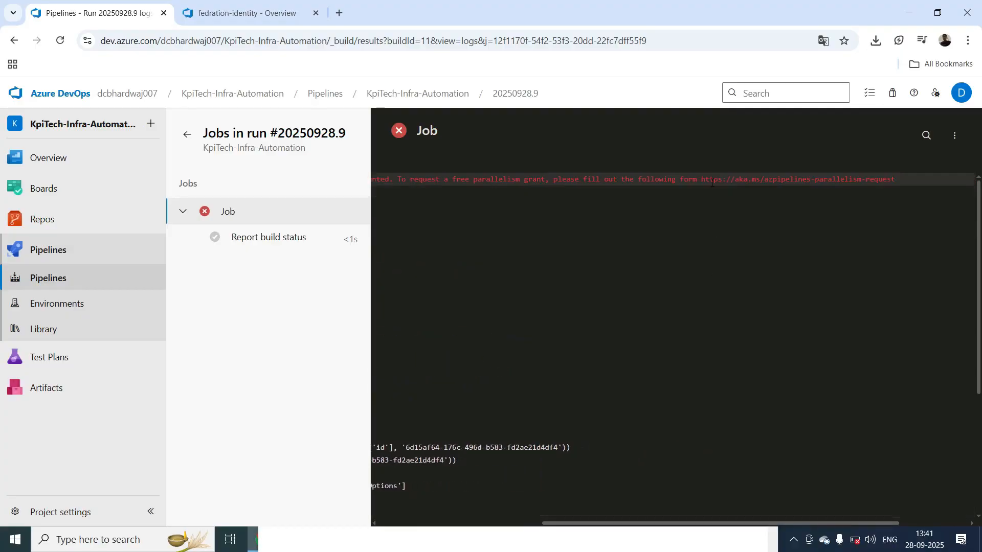
{"action": "left_click_drag", "start_coordinate": [702, 179], "coordinate": [895, 178]}
{"action": "key", "text": "ctrl+c"}
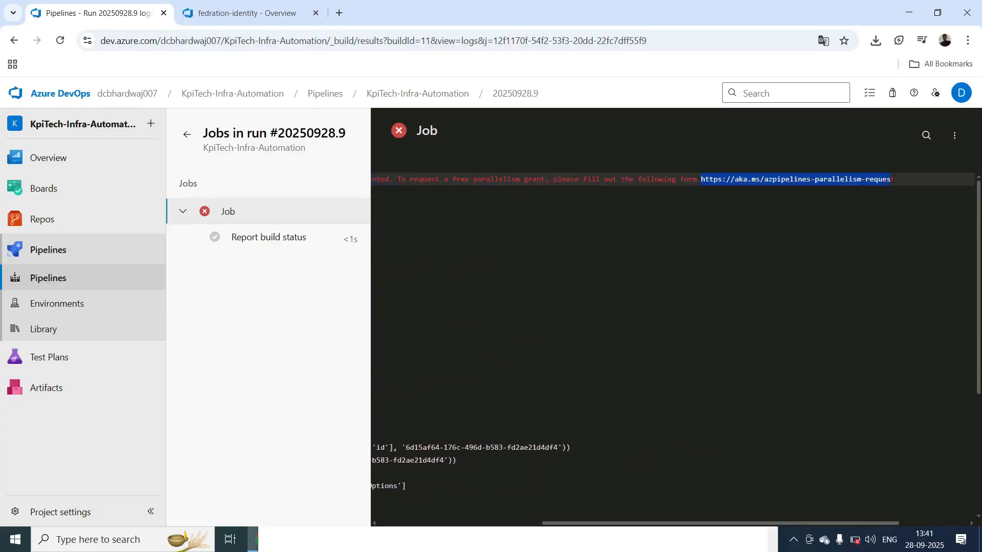
{"action": "left_click", "coordinate": [340, 14]}
{"action": "key", "text": "ctrl+v"}
{"action": "key", "text": "Return"}
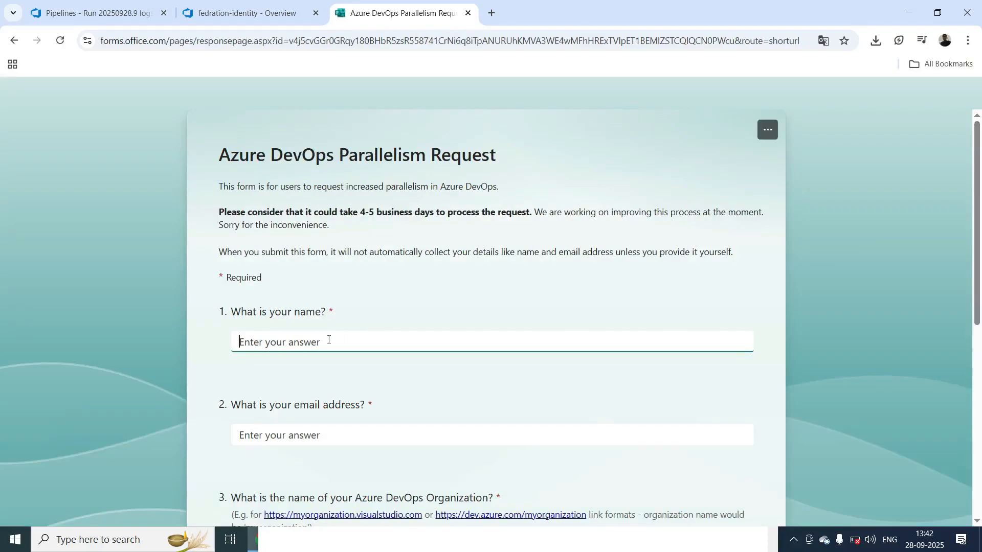
Go through the parallelism request form's name, email and organization questions and choose Private as the project type.
{"action": "left_click", "coordinate": [303, 436]}
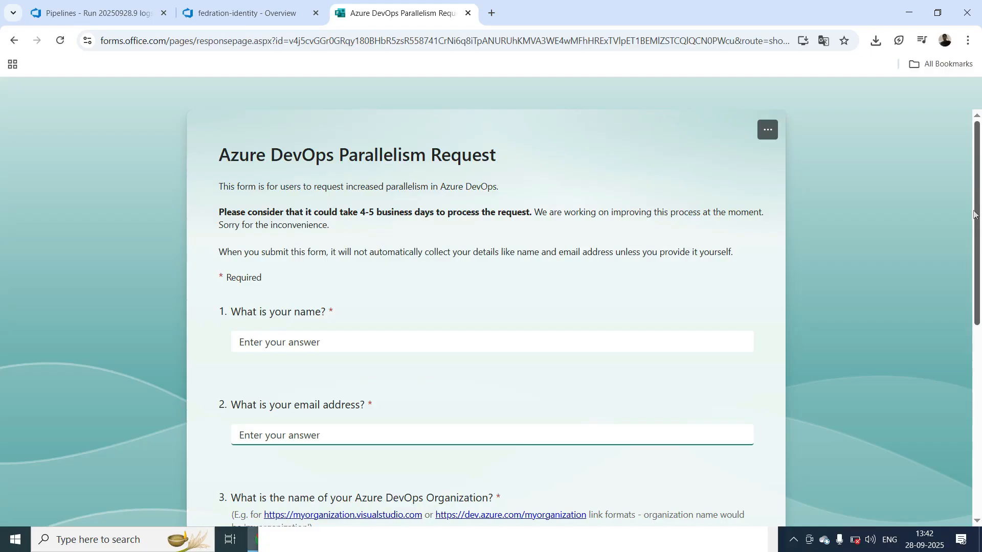
{"action": "scroll", "coordinate": [974, 215], "scroll_direction": "down", "scroll_amount": 4}
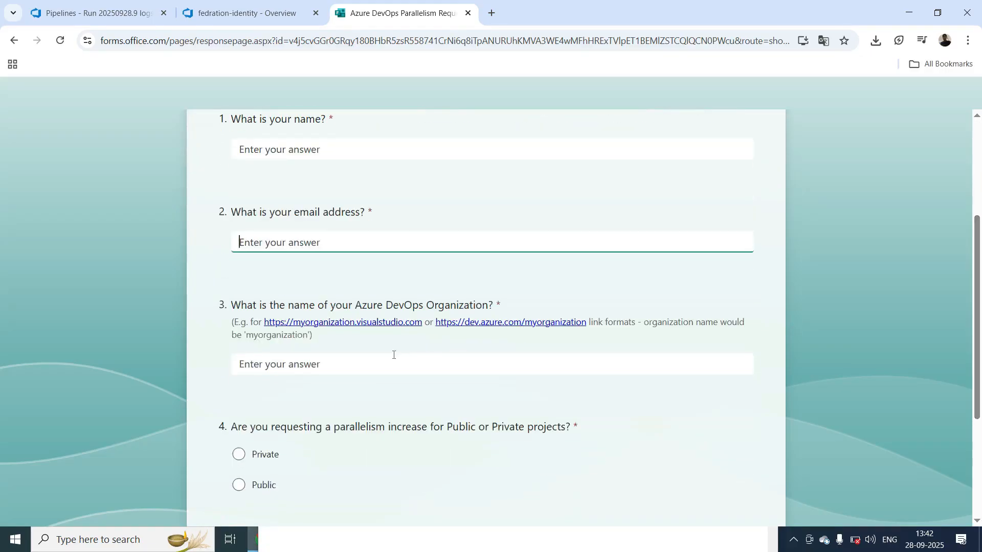
{"action": "left_click", "coordinate": [384, 364]}
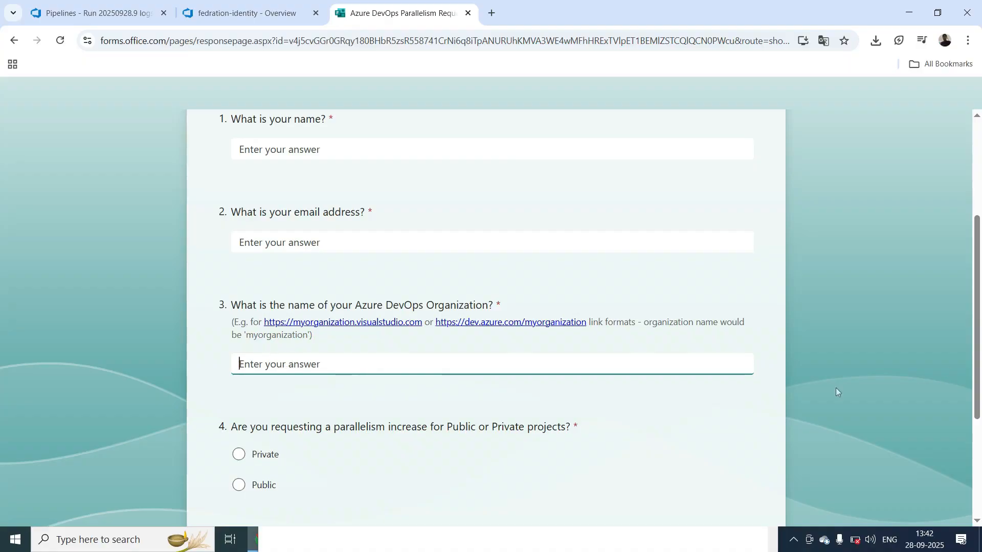
{"action": "scroll", "coordinate": [980, 332], "scroll_direction": "down", "scroll_amount": 1}
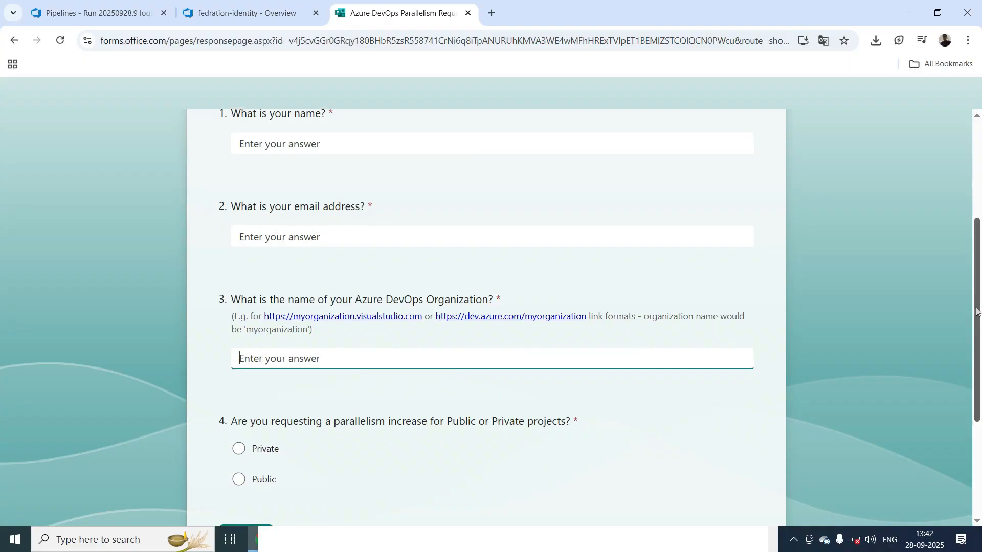
{"action": "left_click_drag", "start_coordinate": [980, 321], "coordinate": [980, 335]}
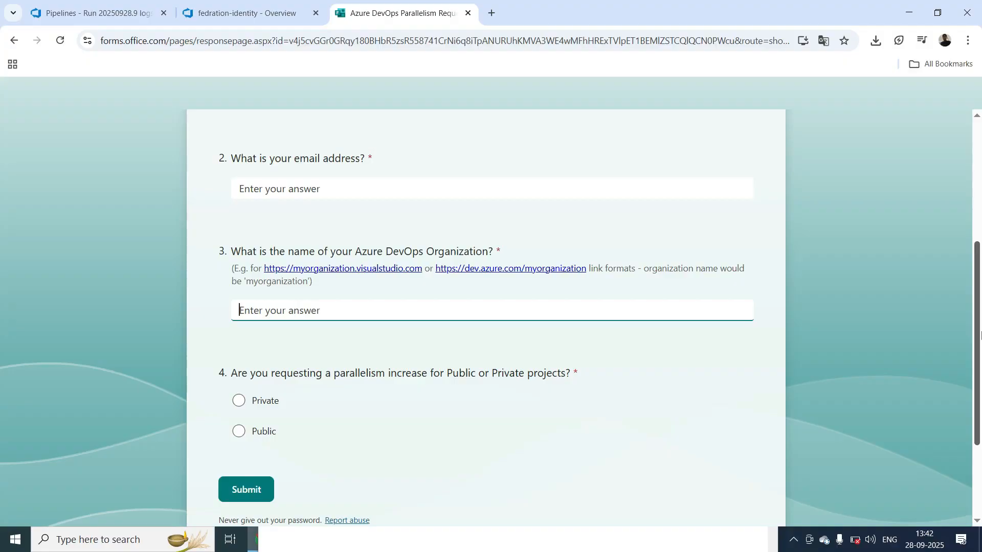
{"action": "left_click_drag", "start_coordinate": [981, 336], "coordinate": [981, 345]}
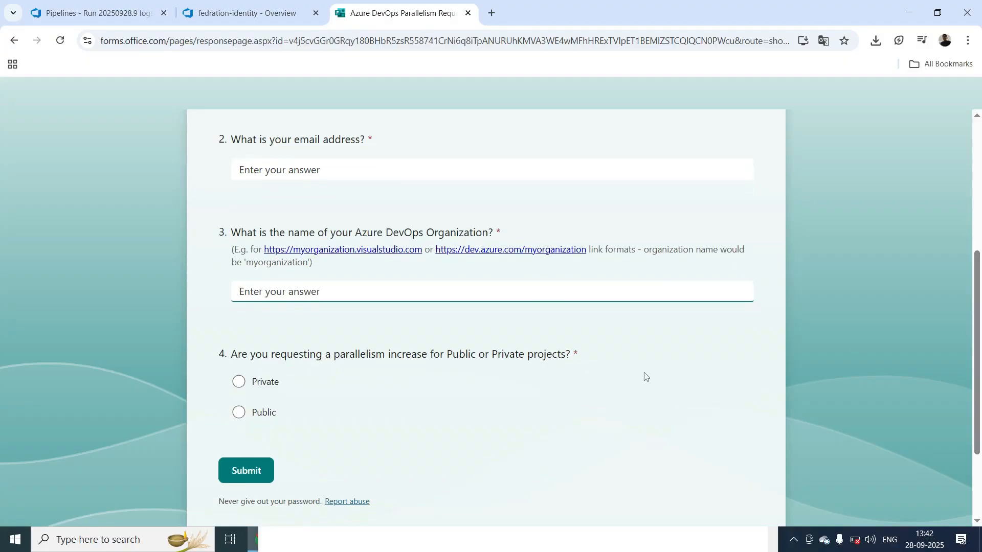
{"action": "left_click", "coordinate": [240, 384]}
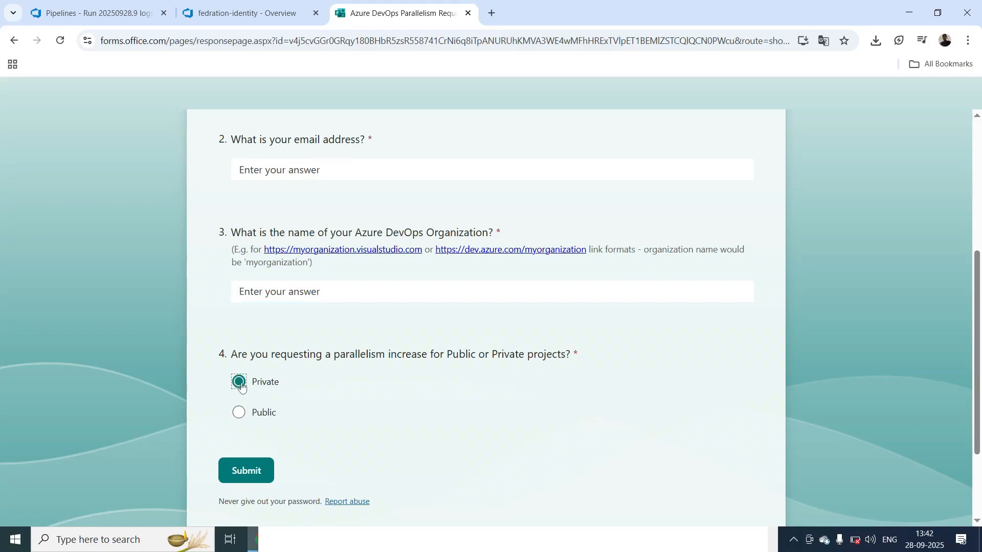